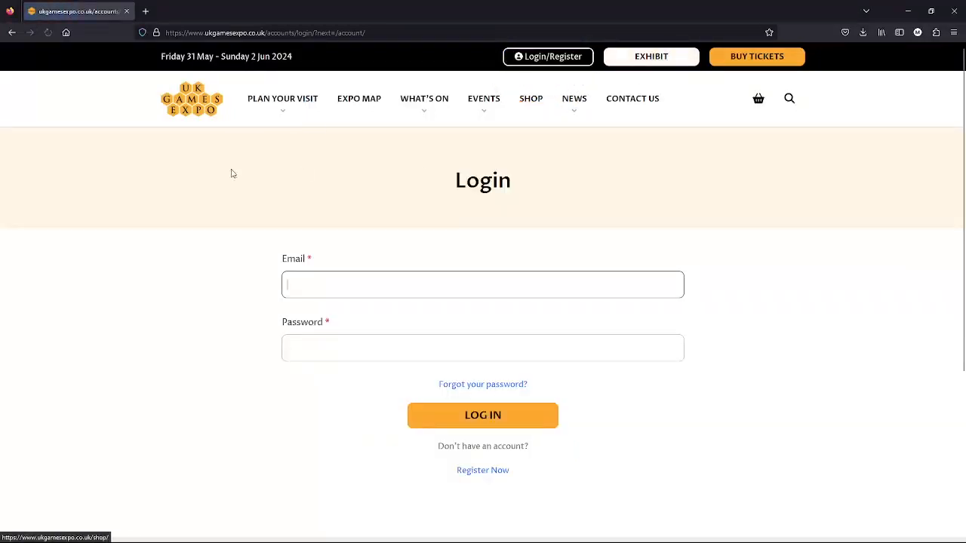
Log in to the UK Games Expo account using the saved e-mail and password
left_click(191, 333)
left_click(303, 288)
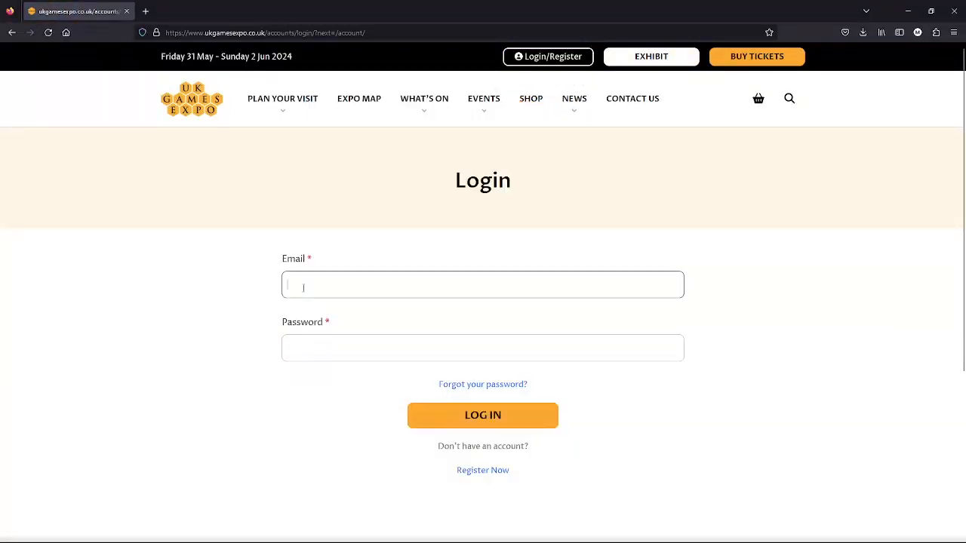
left_click(329, 317)
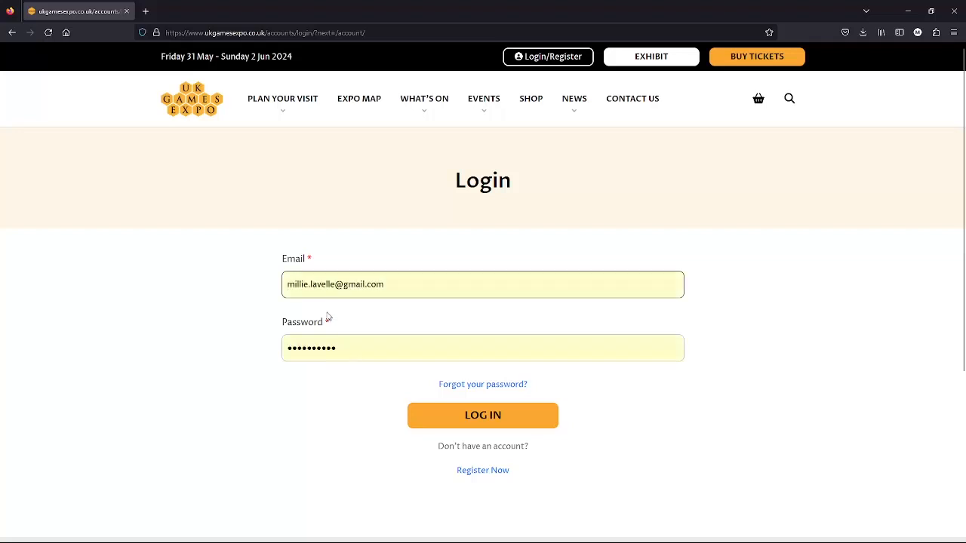
left_click(504, 417)
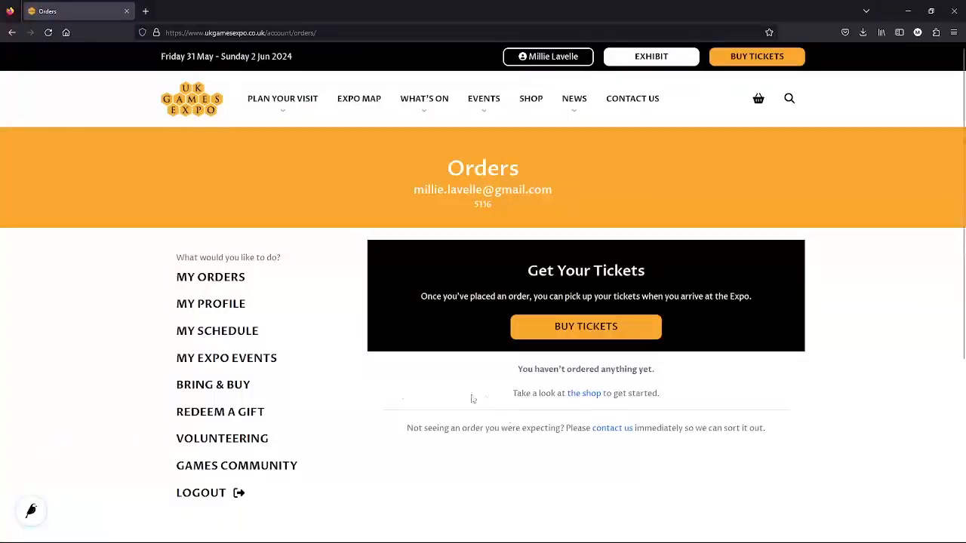
Go to Games Community and start a new Shop listing from Add New
left_click(270, 466)
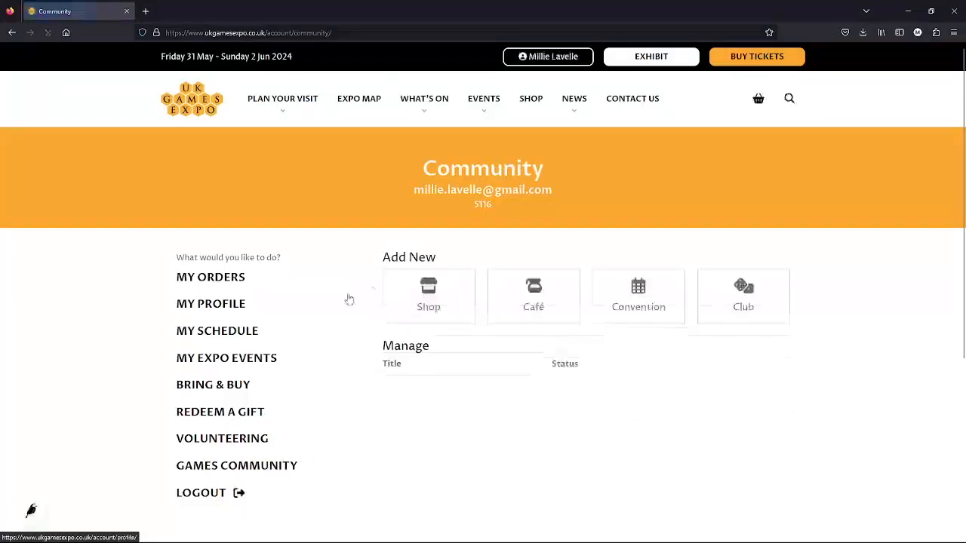
left_click(419, 292)
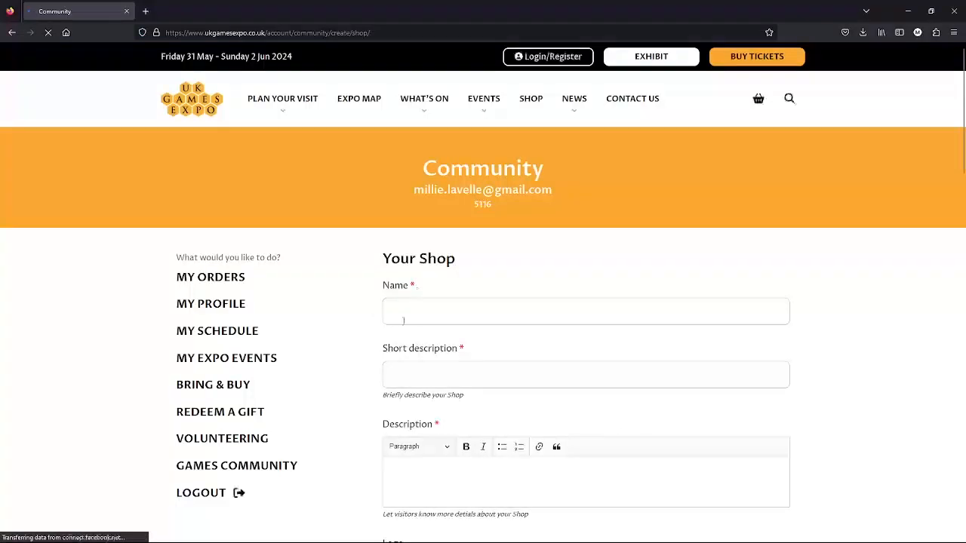
left_click(406, 317)
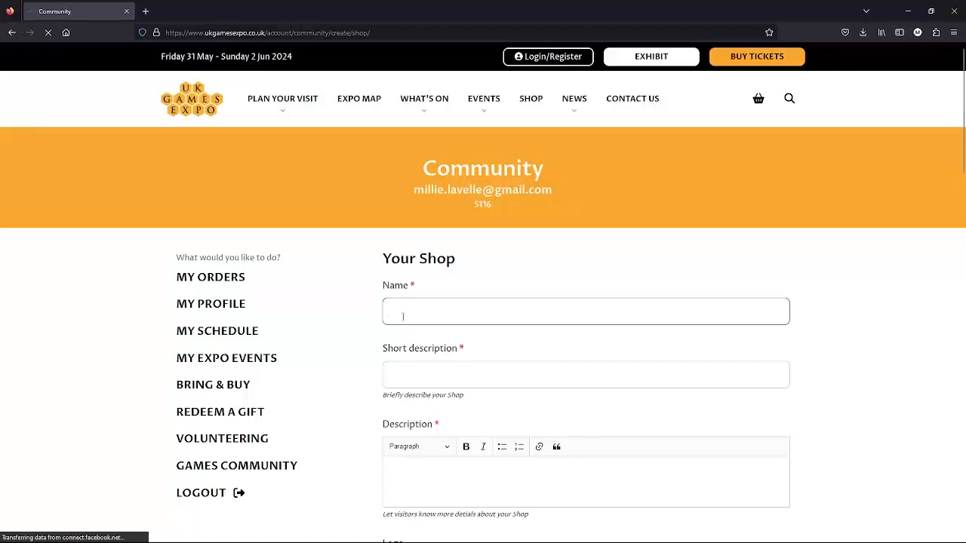
Name the shop 'My Board Game Shop' and add the suggested short description
type("m")
left_click(414, 334)
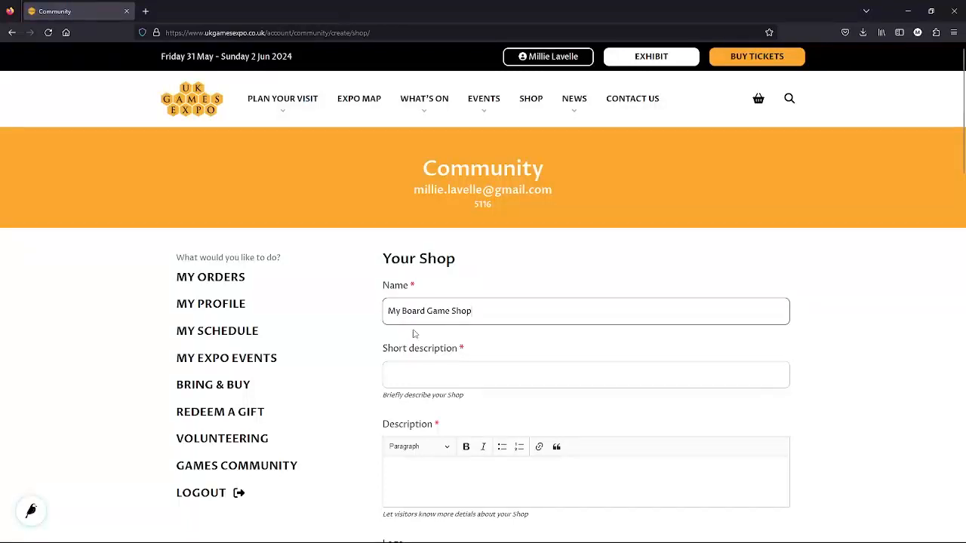
left_click(417, 374)
type("Mt")
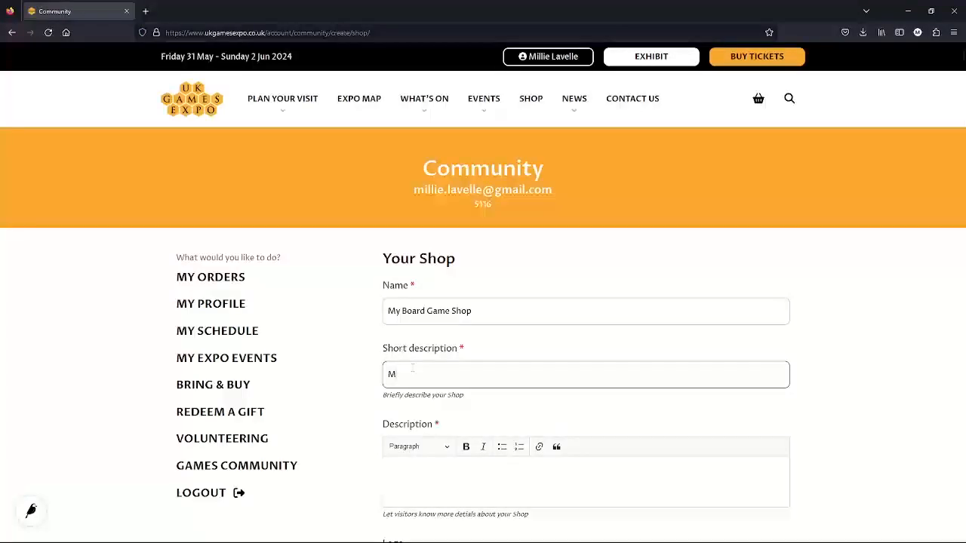
left_click(449, 392)
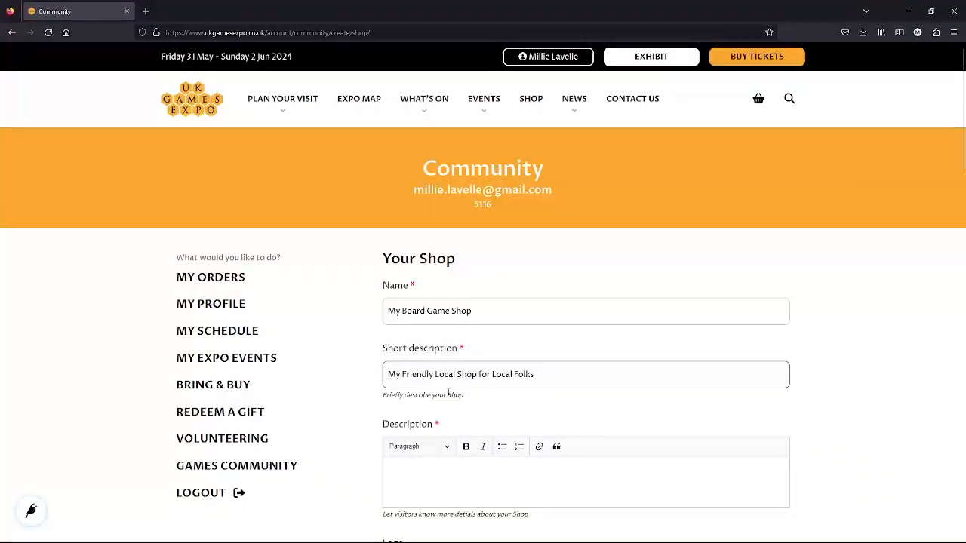
Begin the Description with the high-street shop intro, covering war gaming minis, RPGs, card and board games
scroll(363, 408, "down", 3)
left_click(432, 268)
type("We")
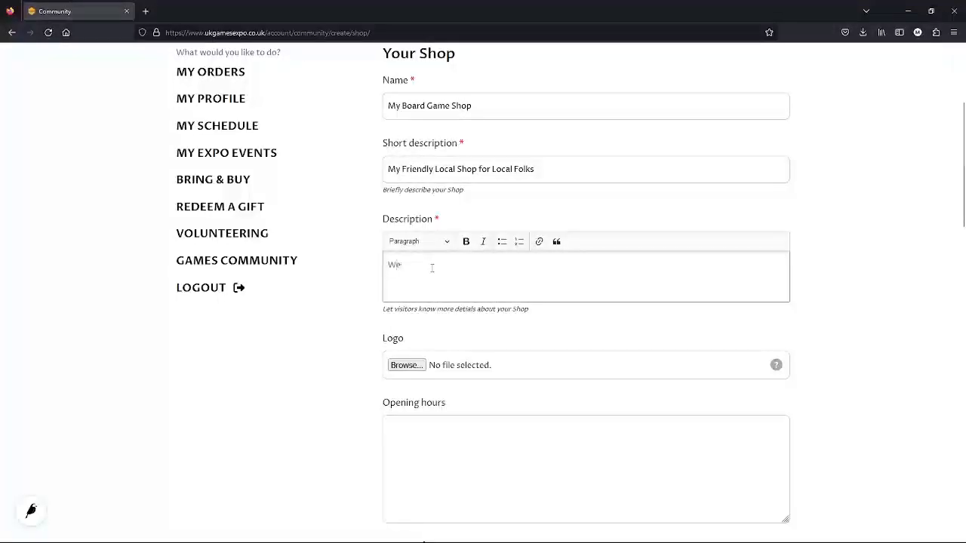
type("'re a sa")
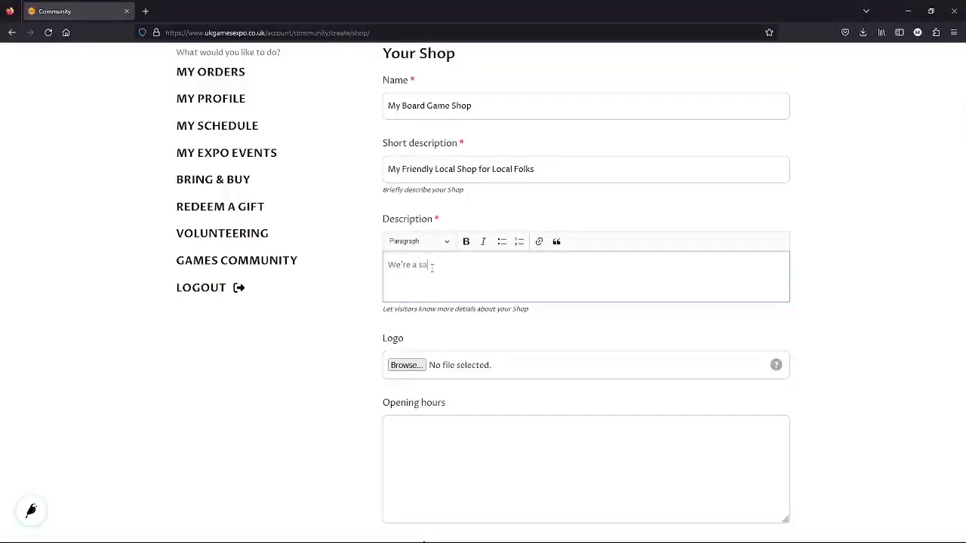
key("BackSpace")
type("mall board h")
key("BackSpace")
type("game shop on the hight")
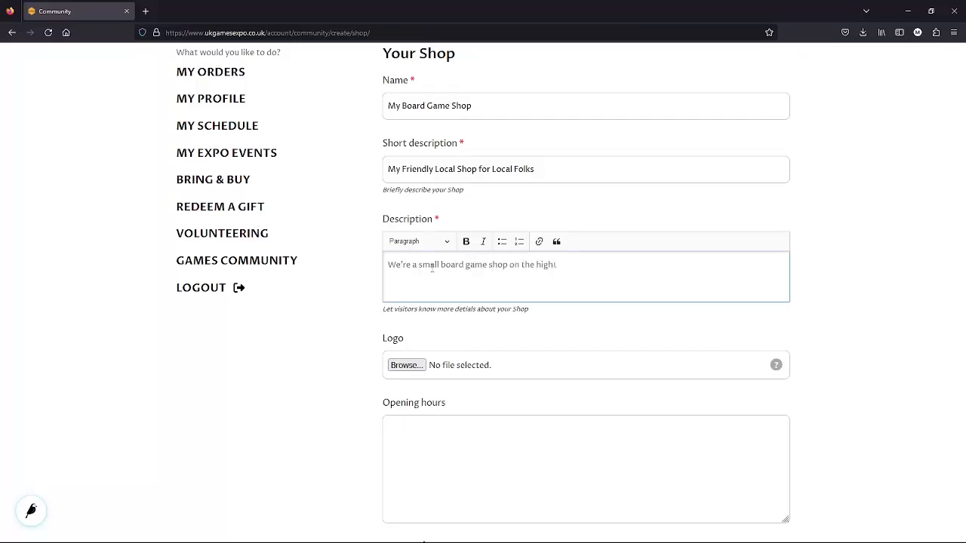
type(" street in")
type(" ou")
type("r home")
type(" tow")
type("We ")
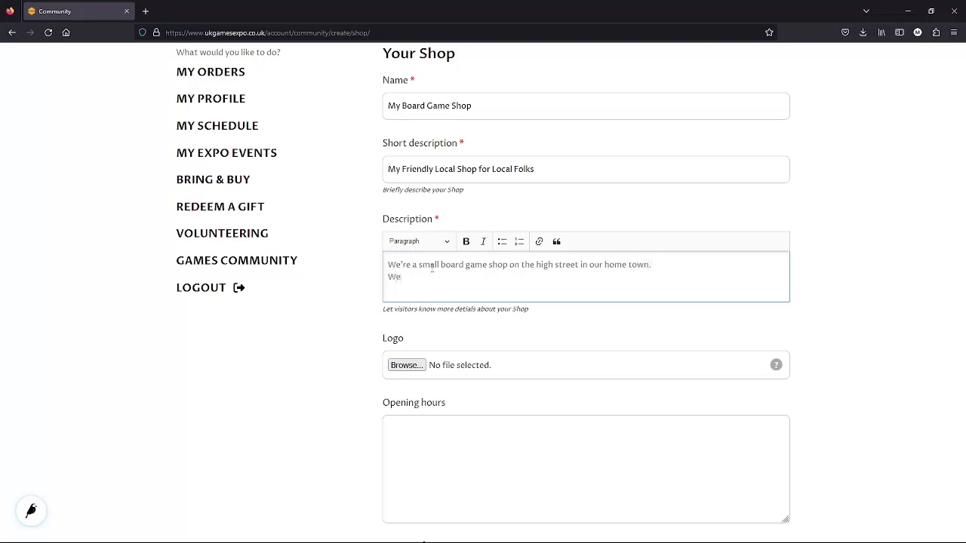
type("mainly focus on war gaming minis")
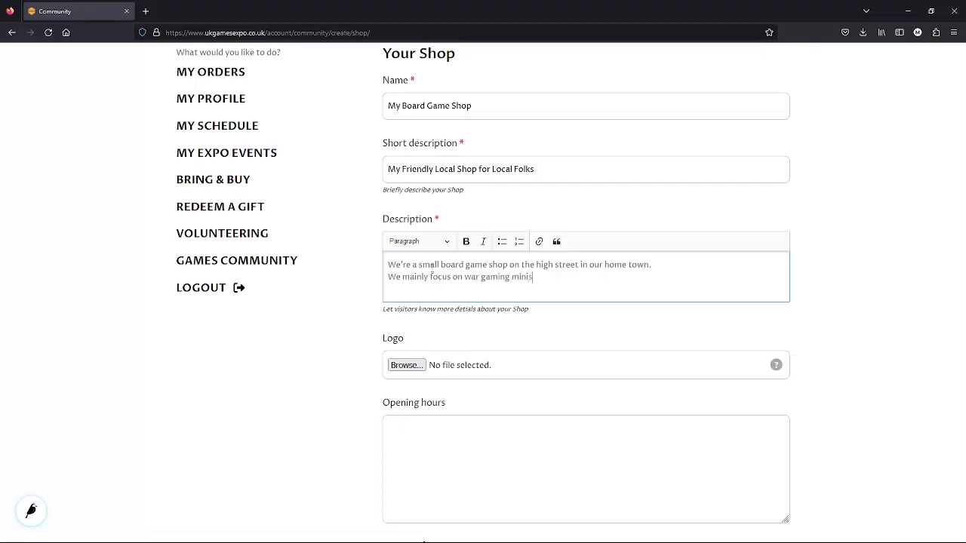
type(" and")
key("BackSpace")
key("BackSpace")
type("RPGs, but we also stock card games and ")
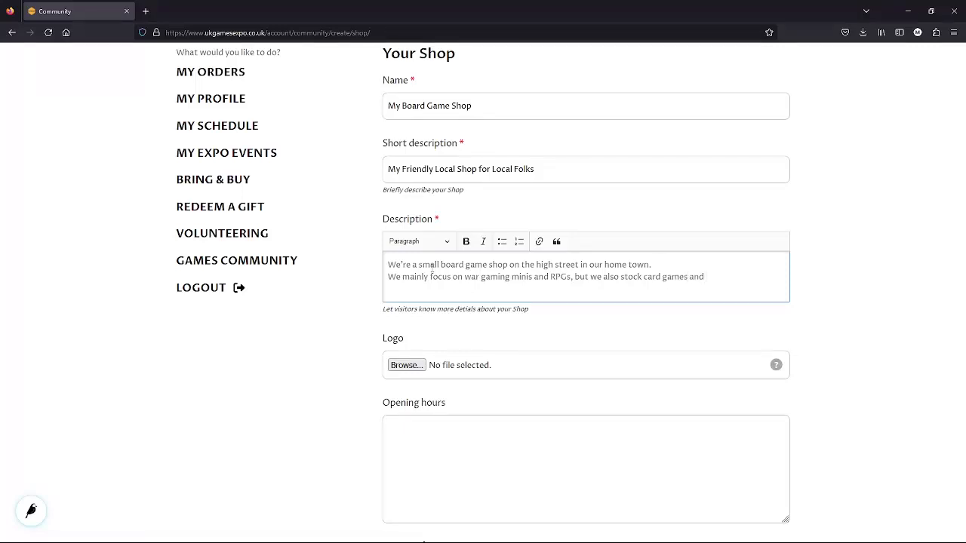
type("modern board games.")
Add description paragraphs about the helpful team and the play space with organised play
key("Return")
key("Return")
key("Return")
key("Return")
type("We have a s")
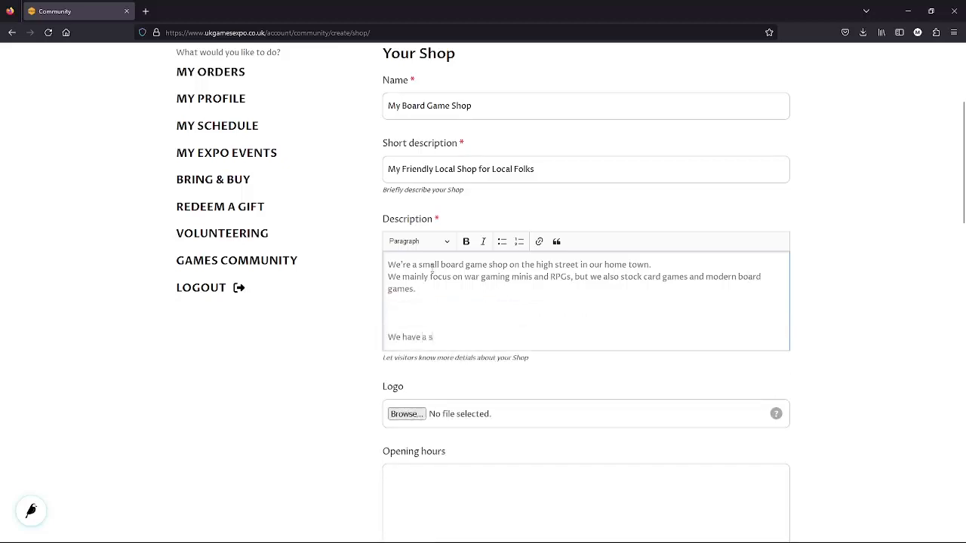
key("BackSpace")
key("BackSpace")
key("BackSpace")
key("BackSpace")
key("BackSpace")
key("BackSpace")
key("BackSpace")
key("BackSpace")
key("BackSpace")
key("BackSpace")
key("BackSpace")
key("BackSpace")
key("BackSpace")
type("We have a small team, but we're al")
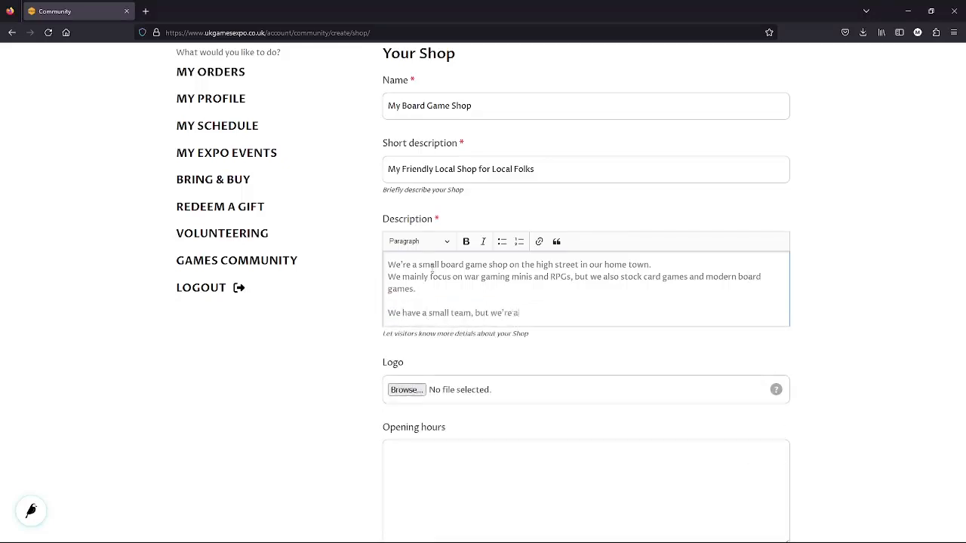
type("ways happy to help you learn a new game, please get intouch if you'd")
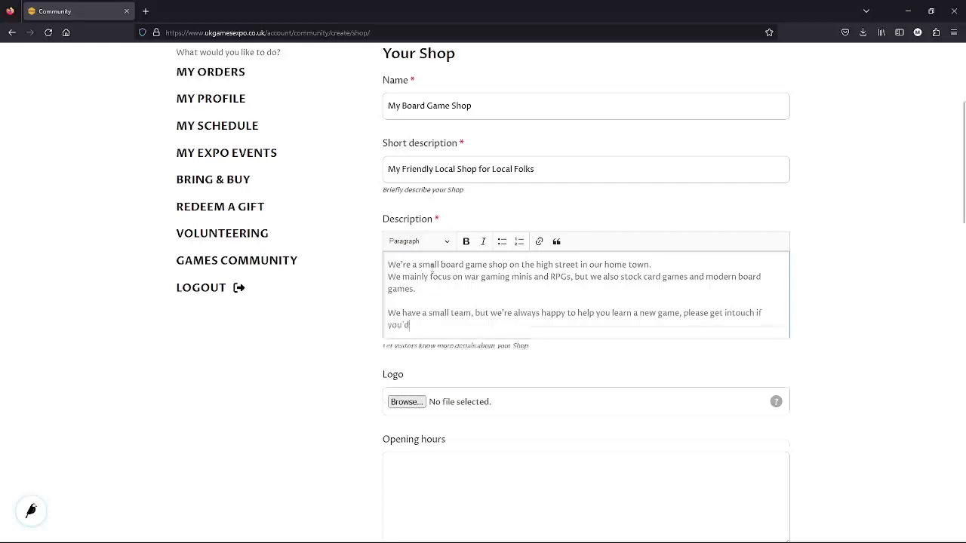
type(" like to try something. and we can make sure we have an expert on ti")
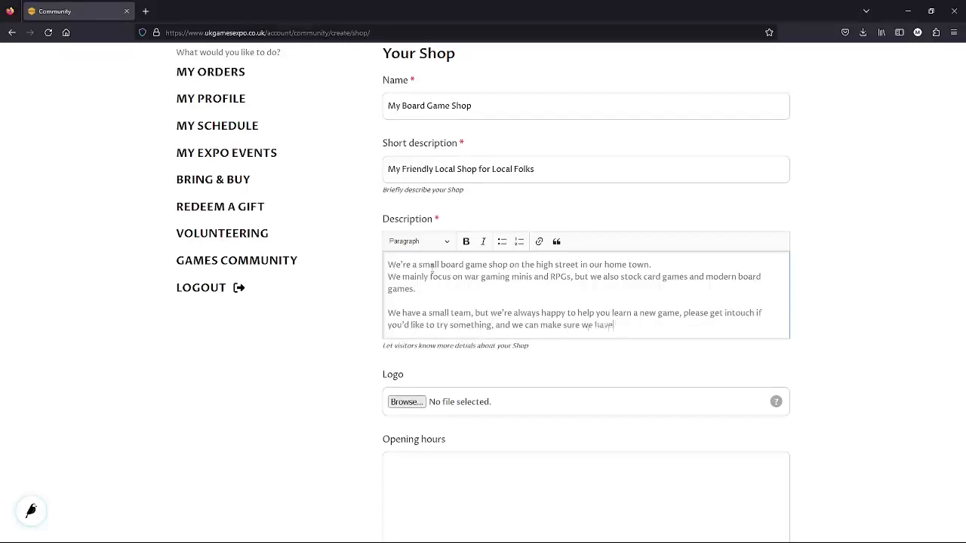
key("BackSpace")
key("BackSpace")
type("hand to help you.")
key("Return")
type("We also have a small play sp")
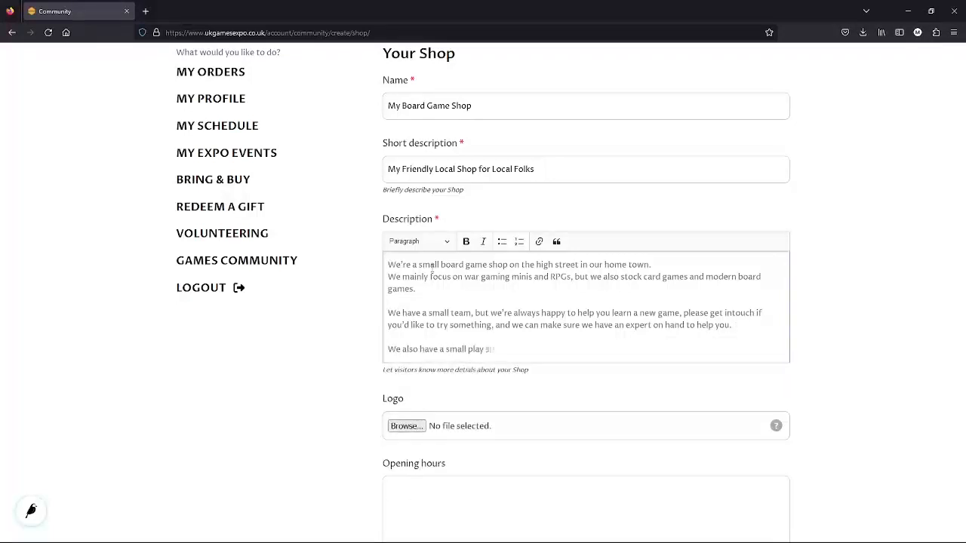
type("ace and lots of organised play")
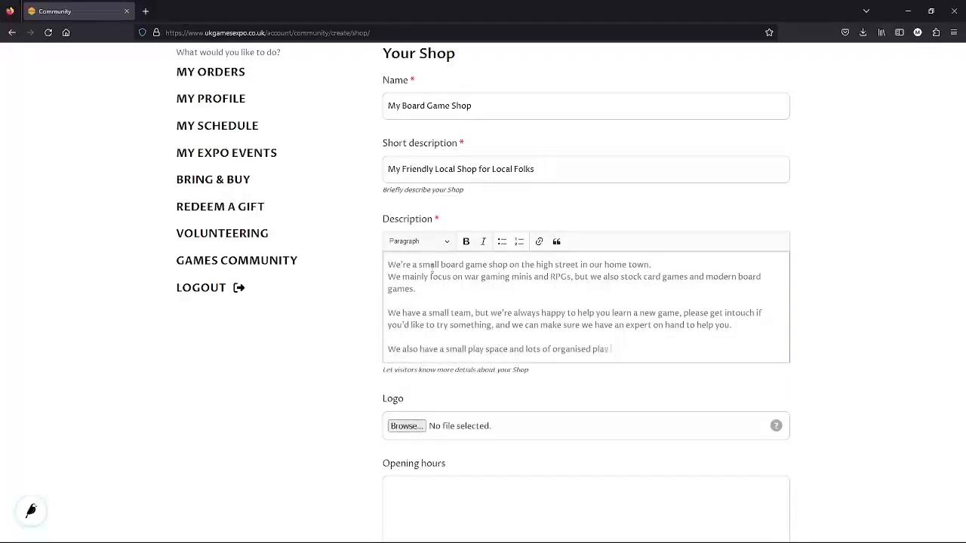
type(", if you're not taking part in our")
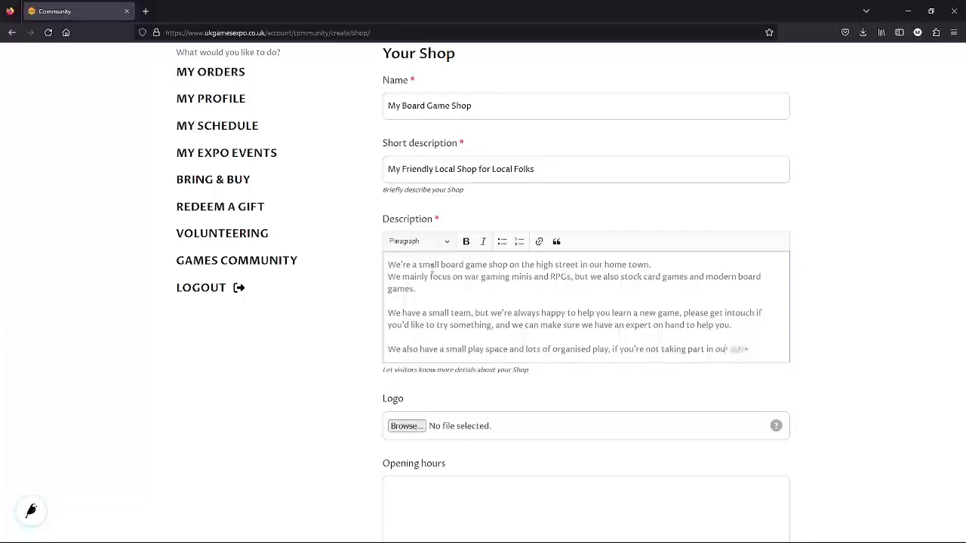
type(" scheduled events let us know and we can save you space.")
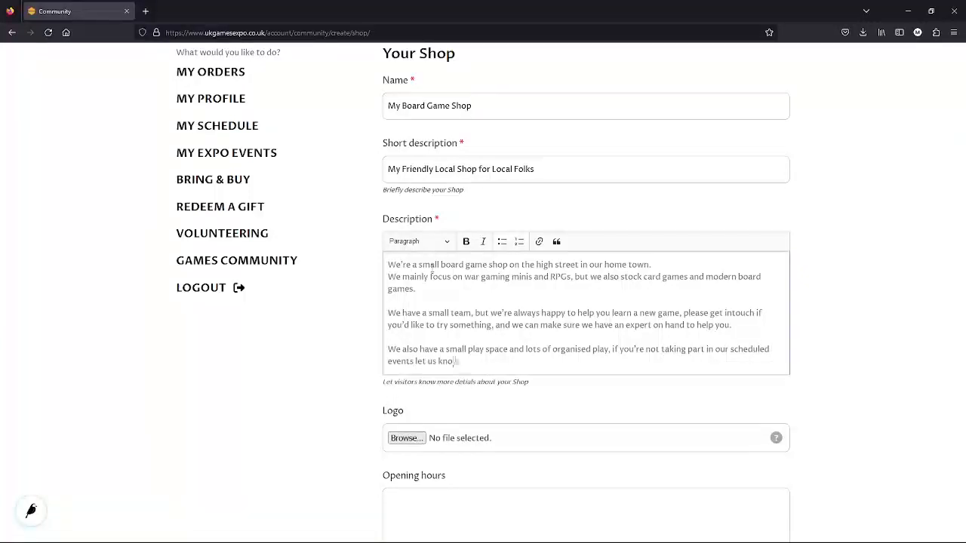
List the weekly events: Mondays RPG Night, Tuesdays Board Games Club, Friday Card Games, Weekends war games
key("Return")
type("Mondays is RPG Night")
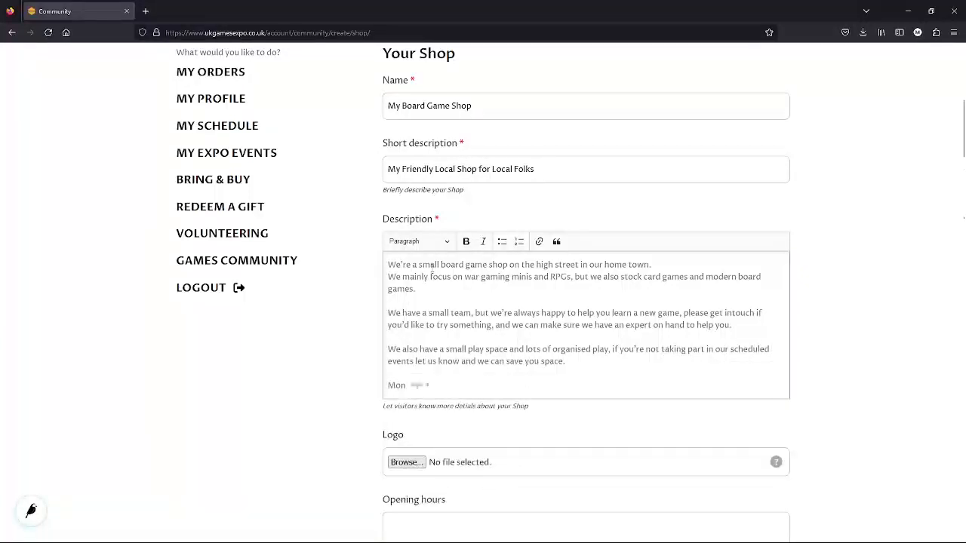
key("Return")
type("Tuesdays is")
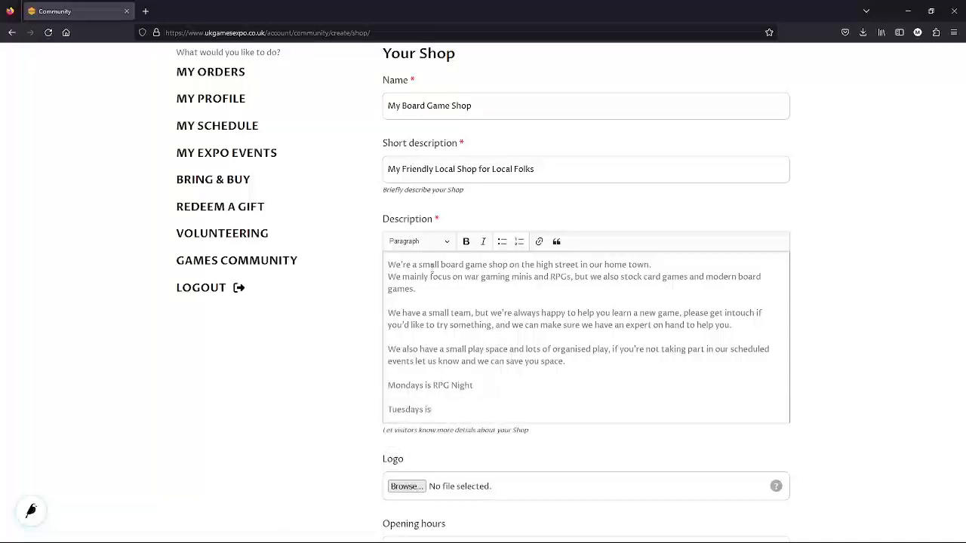
type(" Board Games Club")
key("Return")
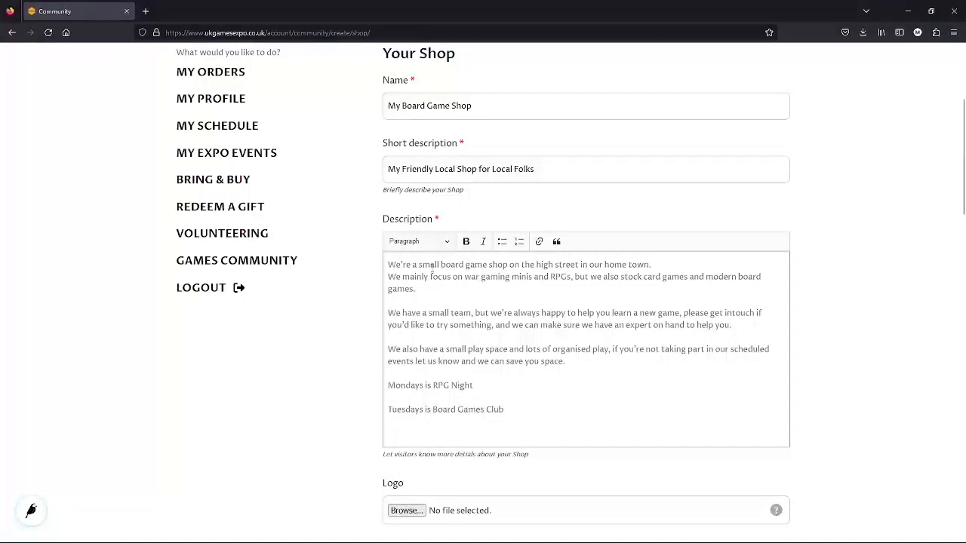
type("Friday is for Card Games")
key("Return")
type("Weekends")
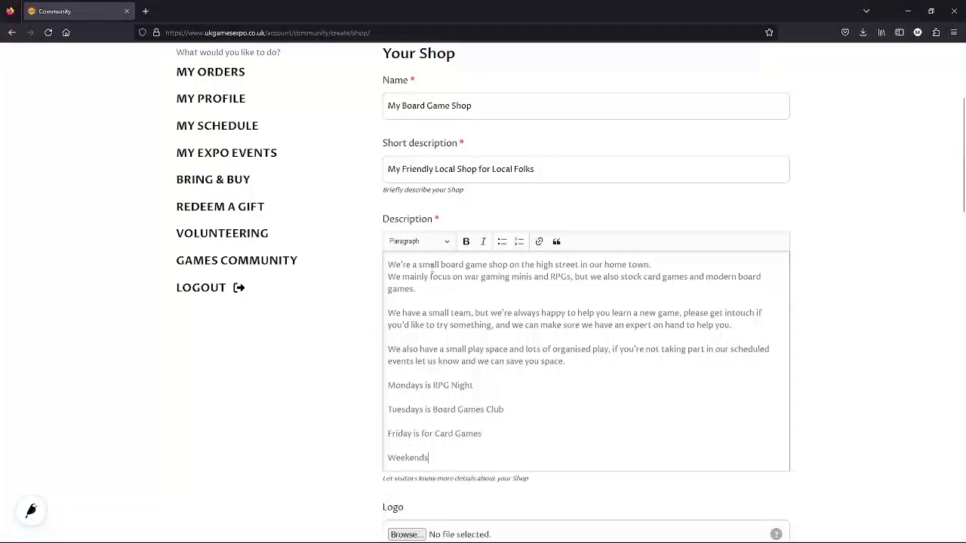
type(" are for war games.")
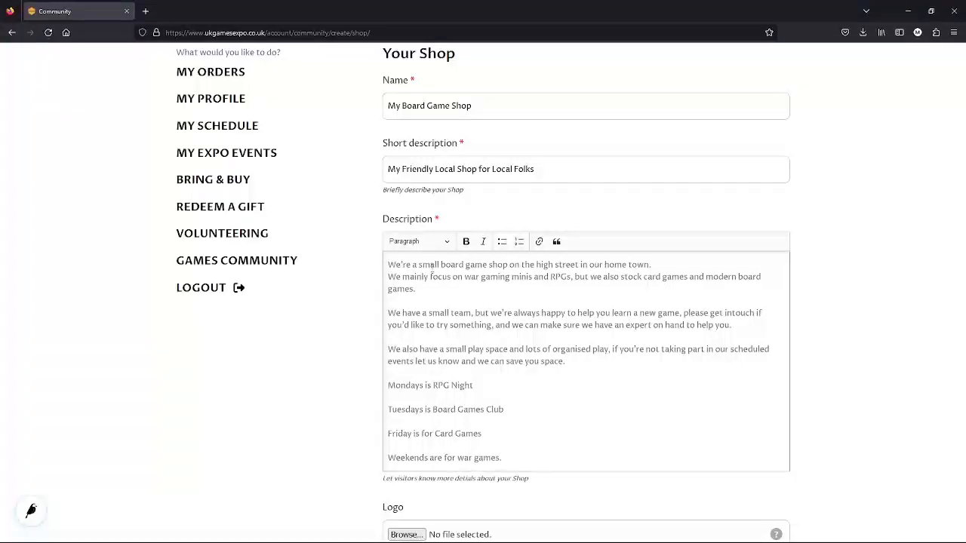
Add closing paragraphs about drinks, crisps and chocolate, and the lack of on-site parking
key("Return")
type("We have a sm")
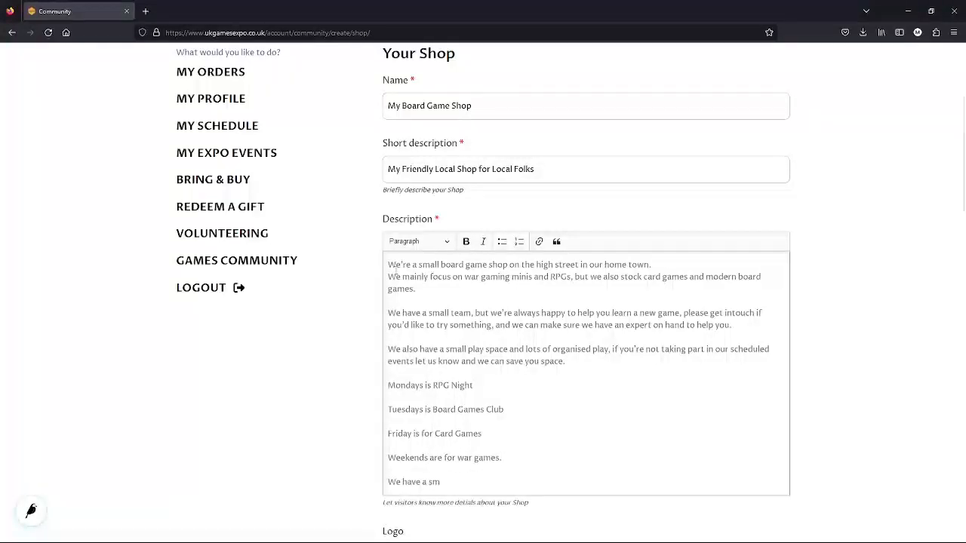
type("all selection of drinks, crisps")
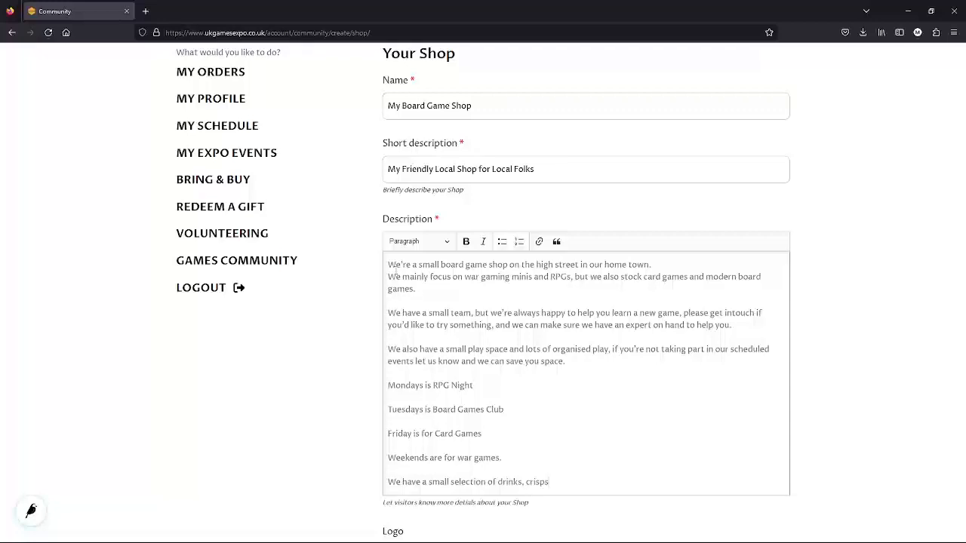
type(", and chocolate available too")
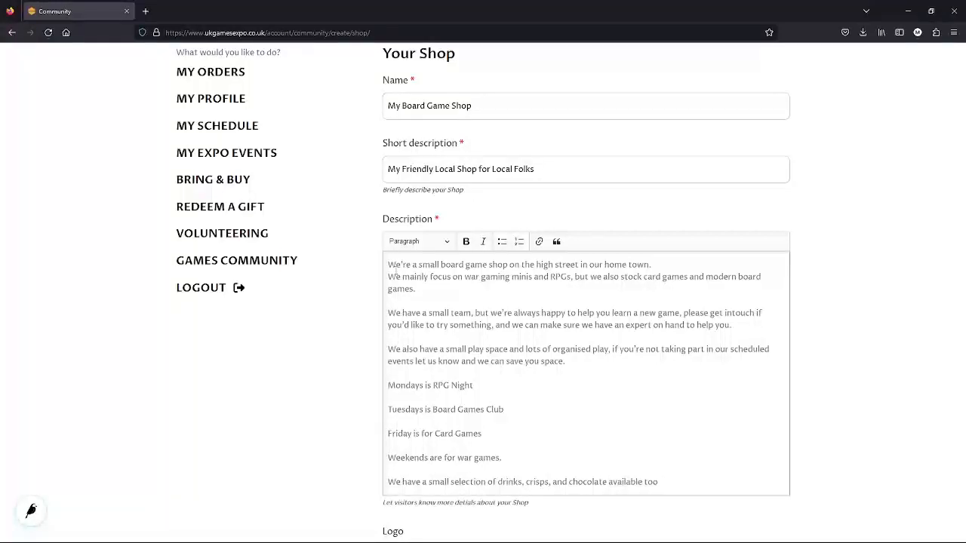
type(".")
key("Return")
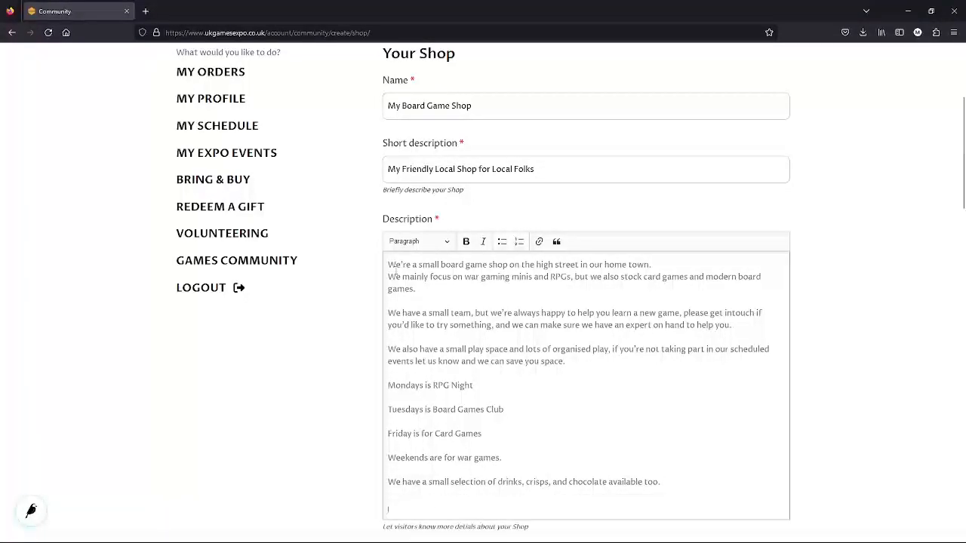
type("As we're on the high street we don't have any park")
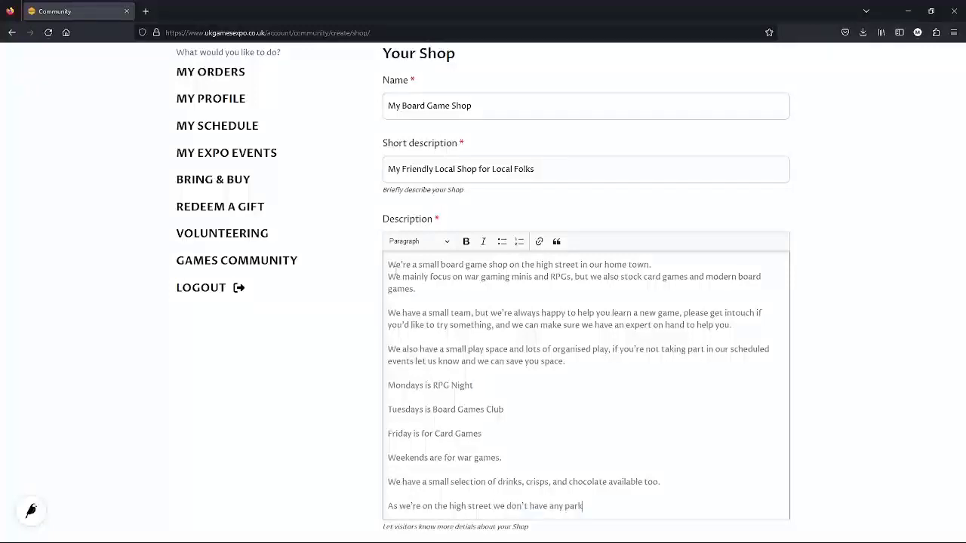
type("ing spaces, but there are lots of p")
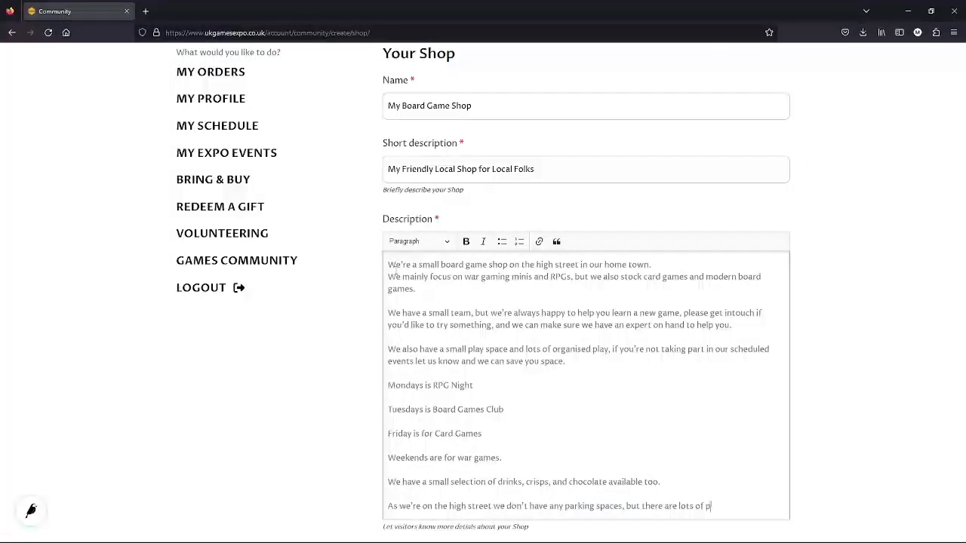
type("laces to park, and we're close to all the public transport hubs.")
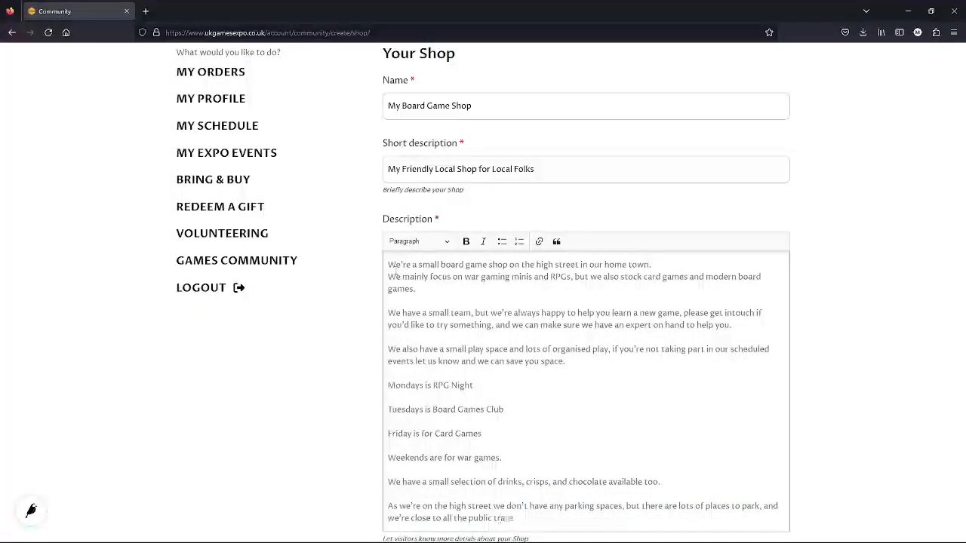
Bold the opening line, italicise the parking paragraph and bullet the four day lines
scroll(576, 416, "down", 3)
scroll(573, 385, "up", 2)
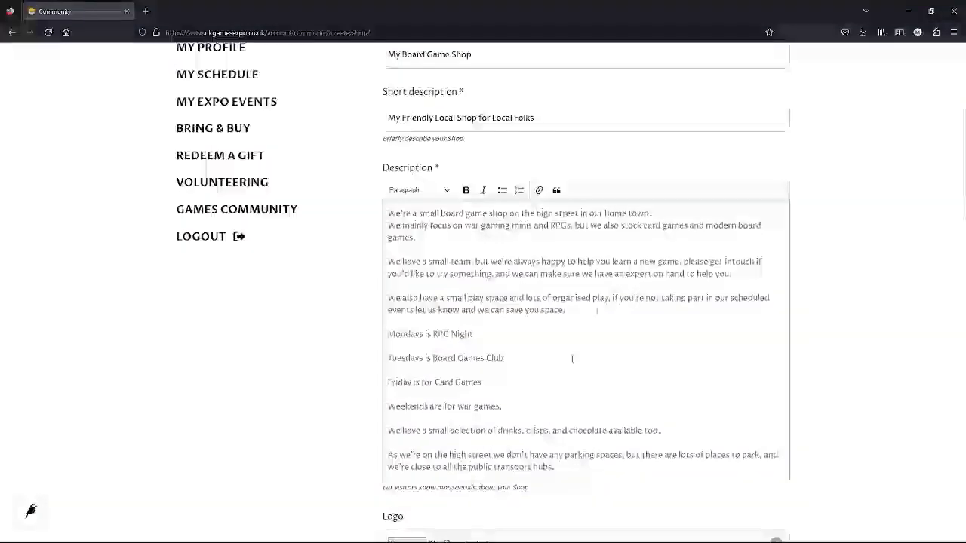
left_click_drag(661, 214, 387, 213)
left_click(466, 189)
left_click_drag(555, 467, 388, 455)
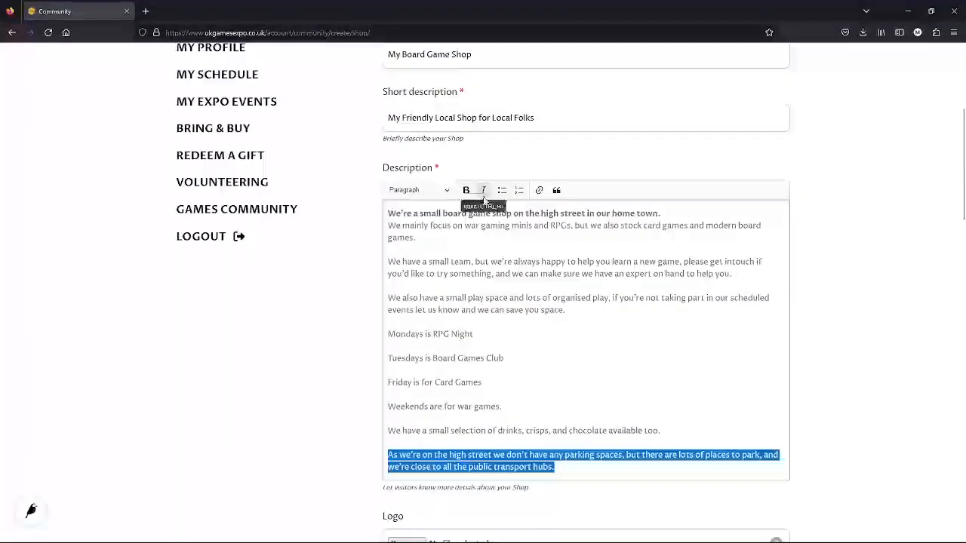
left_click(483, 189)
left_click_drag(503, 407, 377, 334)
left_click(501, 189)
left_click(679, 396)
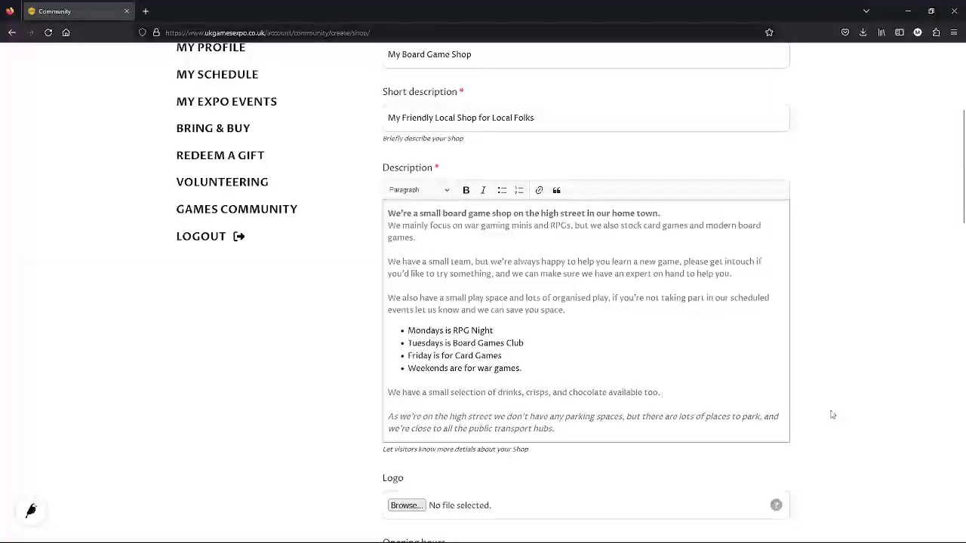
Upload MBGS Logo.png as the shop logo
scroll(832, 415, "down", 2)
left_click(408, 356)
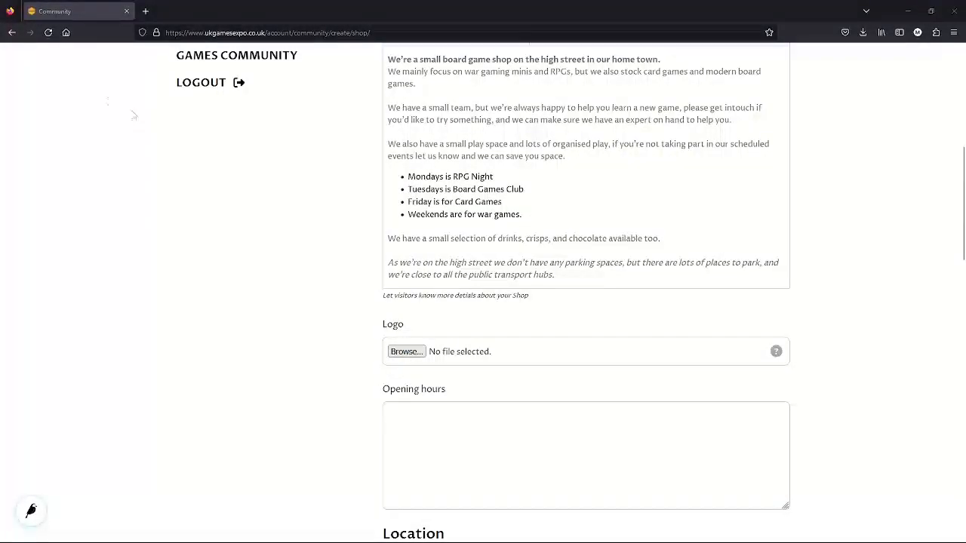
double_click(386, 257)
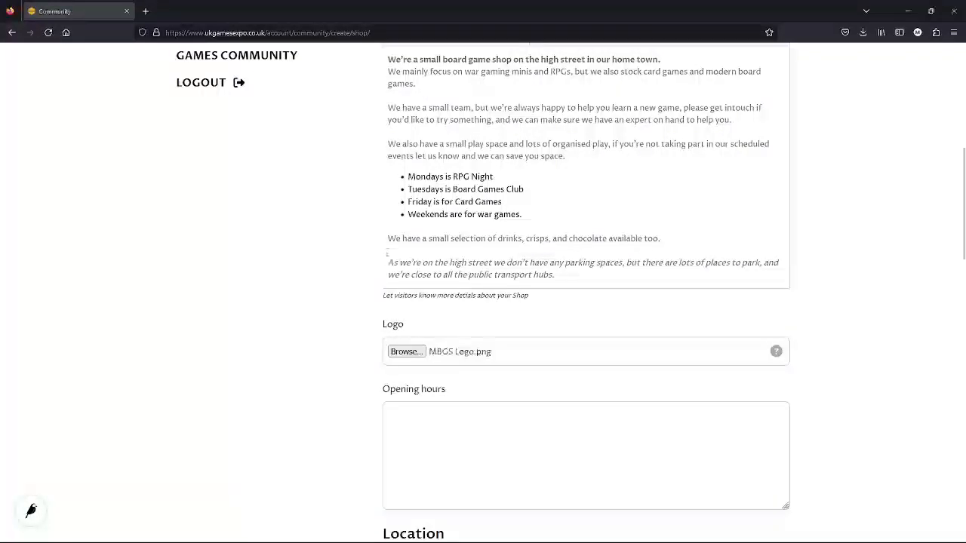
Set opening hours to 'Monday to Friday 11am - 3pm' and 'Weekends 10am - 8pm' on separate lines
scroll(641, 406, "down", 2)
left_click(418, 344)
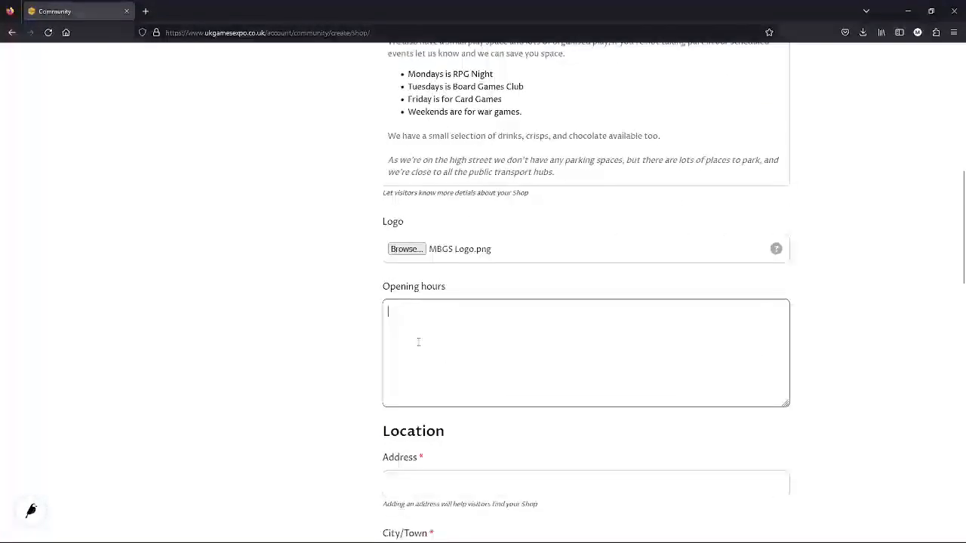
type("Mon")
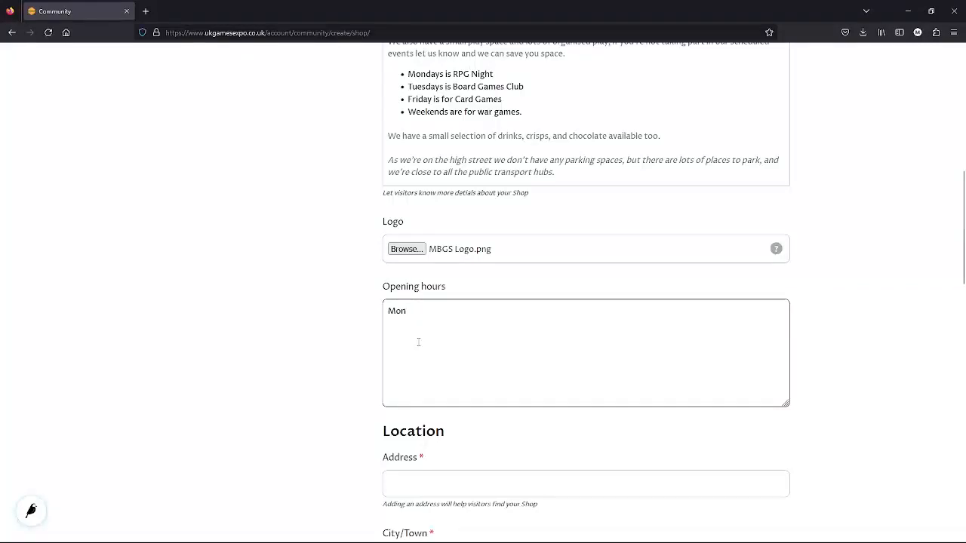
type("day")
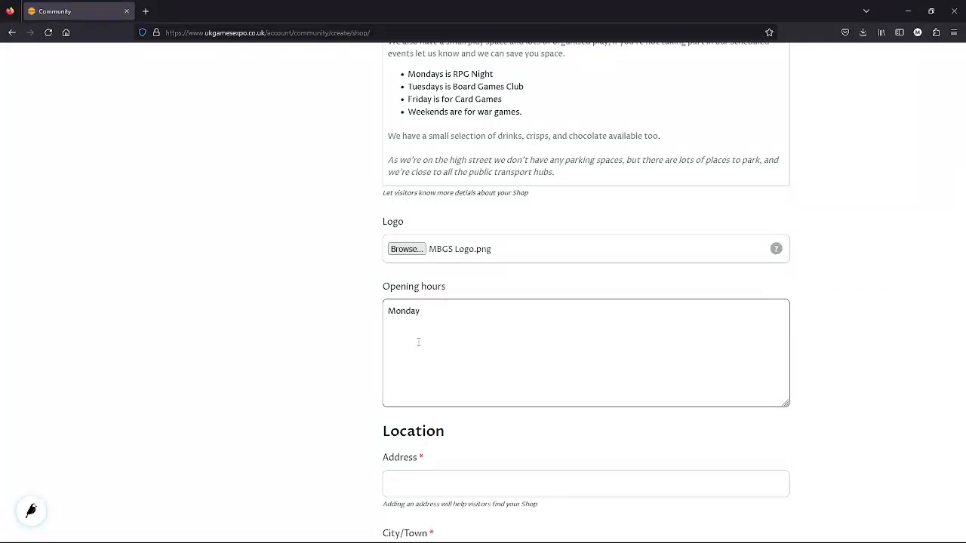
type(" to Friday 11am - 3pm")
key("Return")
type("Weekends")
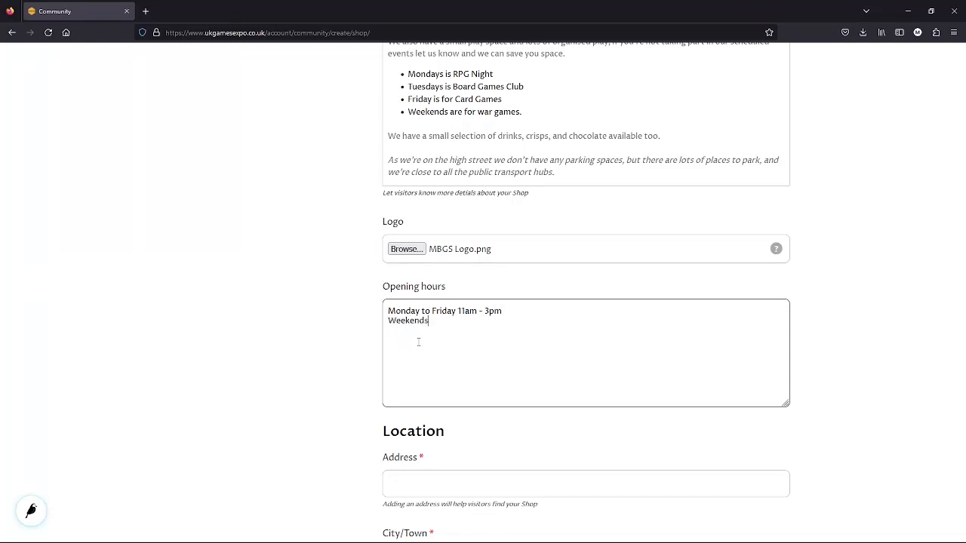
type(" 10a")
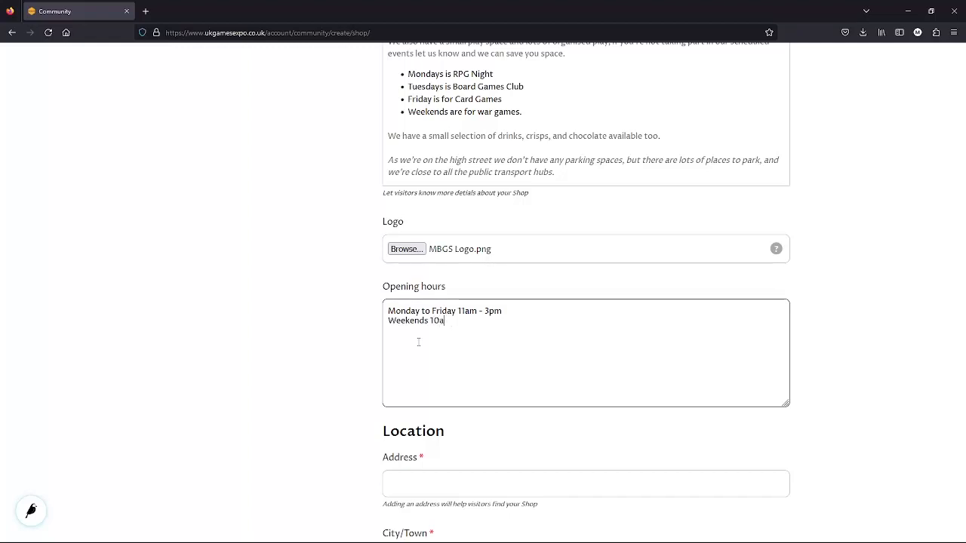
type("m - ")
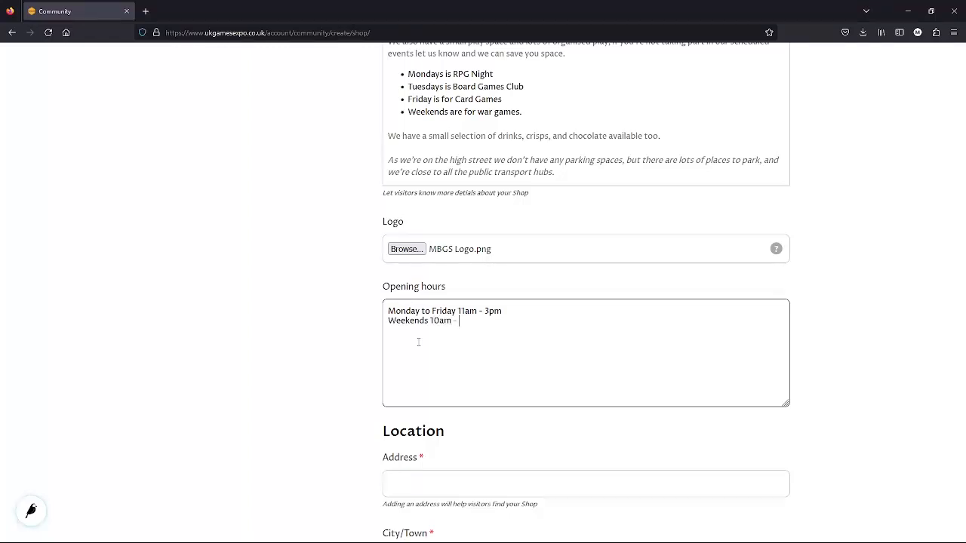
type("8pm")
scroll(419, 342, "down", 3)
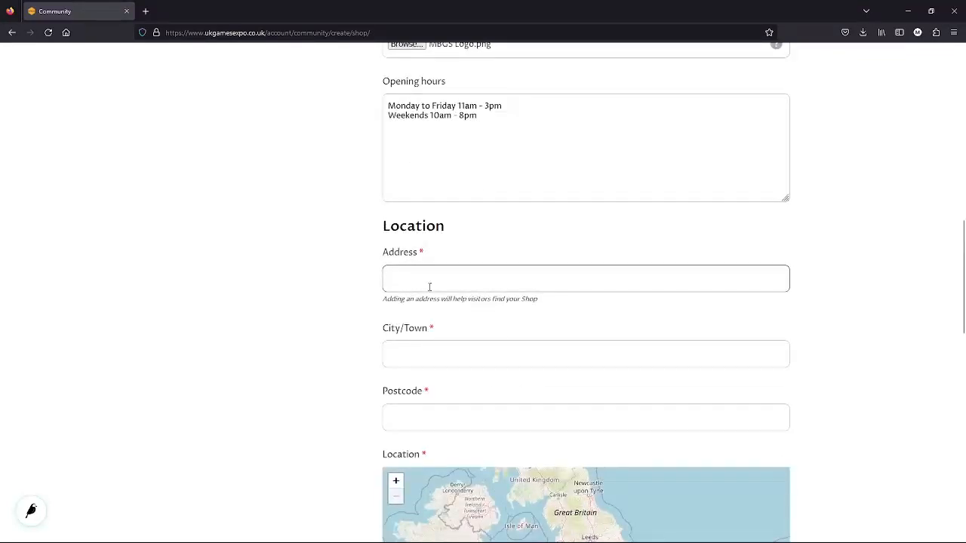
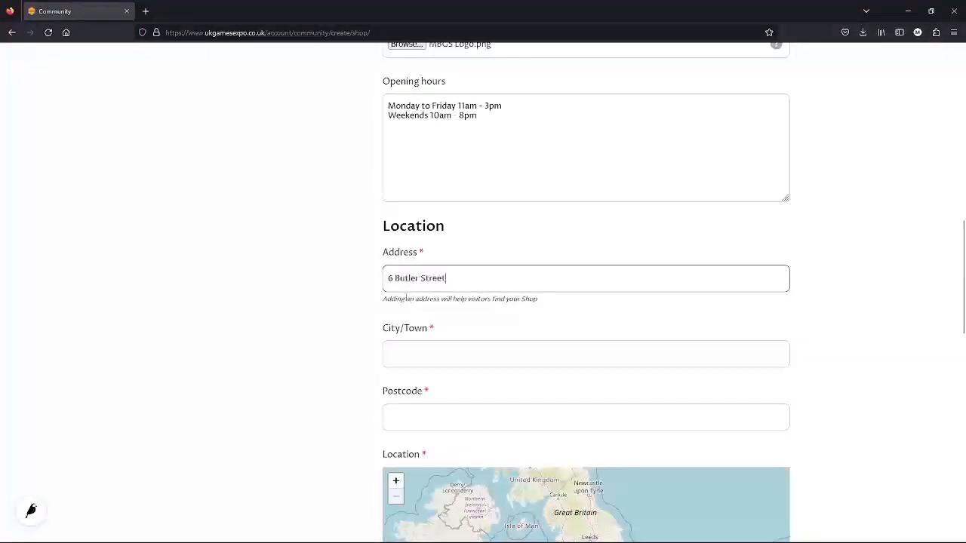
Fill in the shop's street address, town and postcode in the Location fields
scroll(332, 317, "down", 2)
scroll(332, 315, "down", 1)
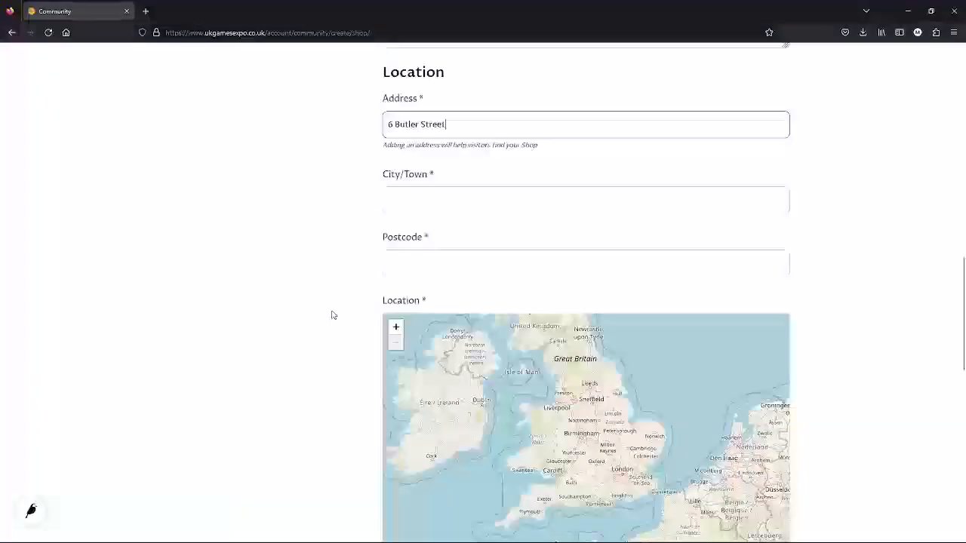
left_click(396, 206)
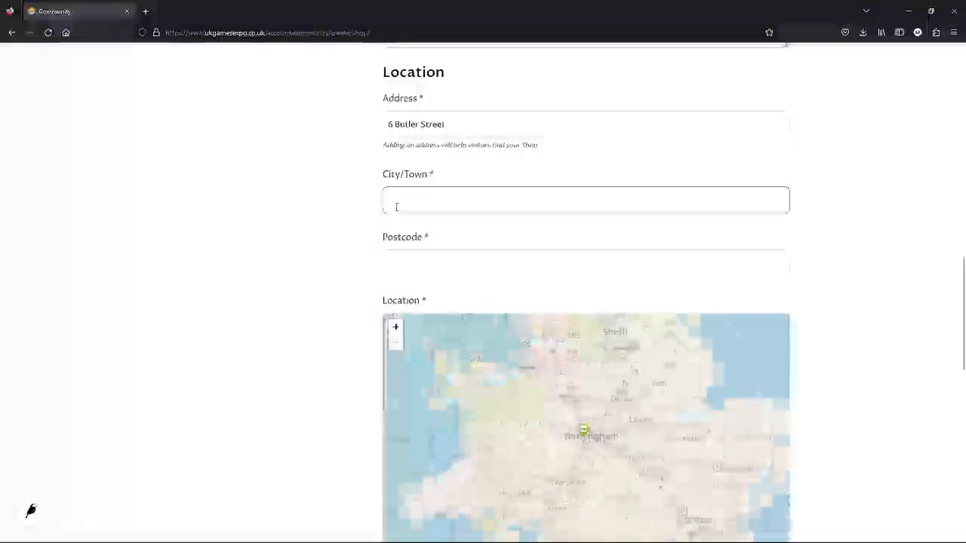
type("Prestwi")
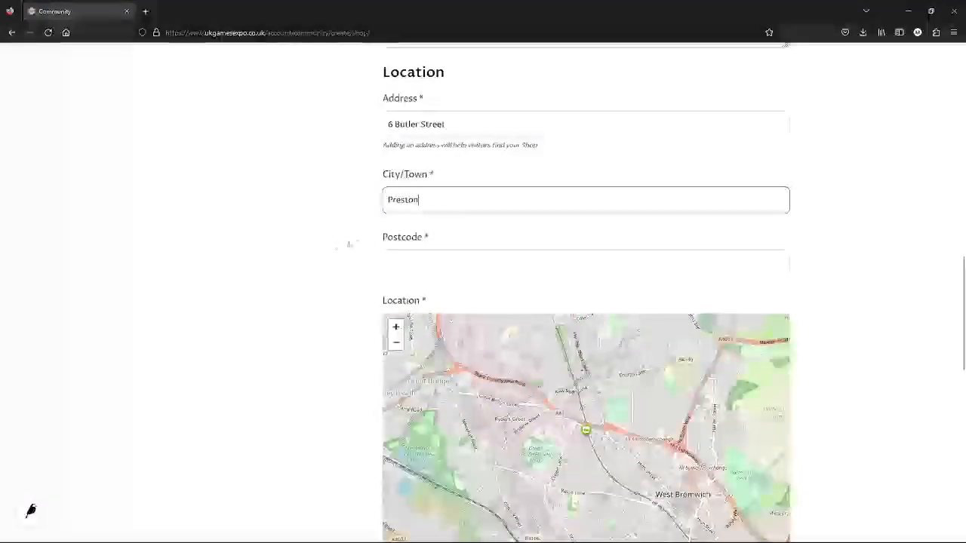
left_click(337, 246)
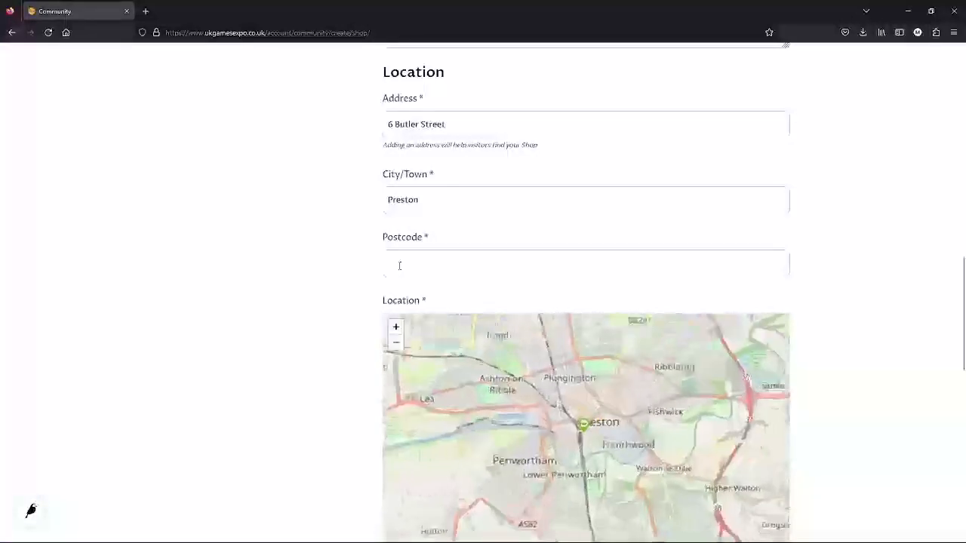
left_click(400, 265)
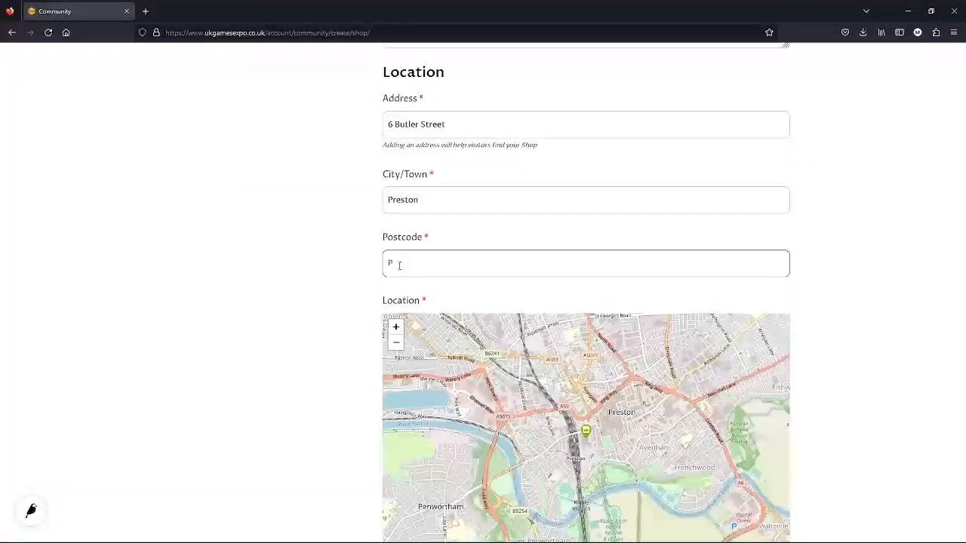
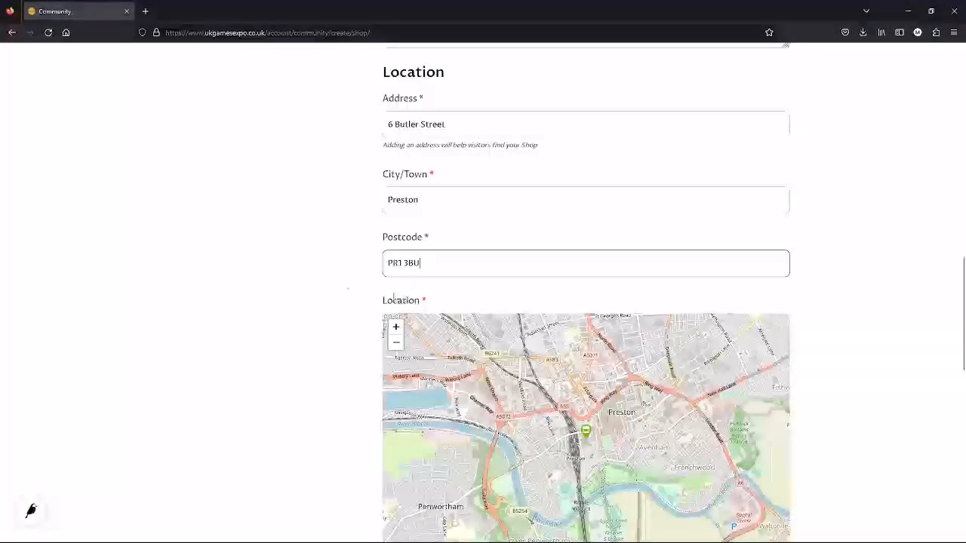
left_click(341, 292)
scroll(341, 291, "down", 3)
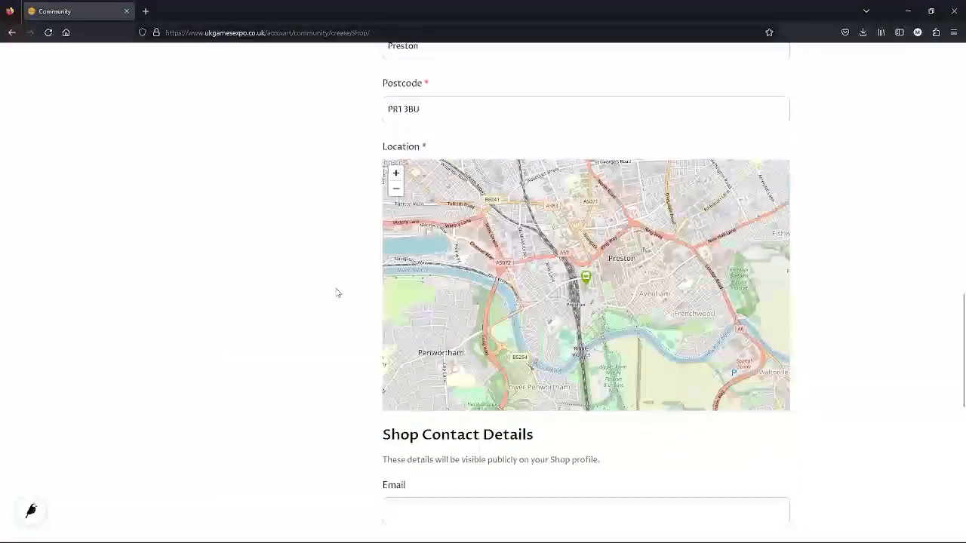
Enter the shop's contact e-mail address and phone number
scroll(338, 293, "down", 2)
left_click(426, 356)
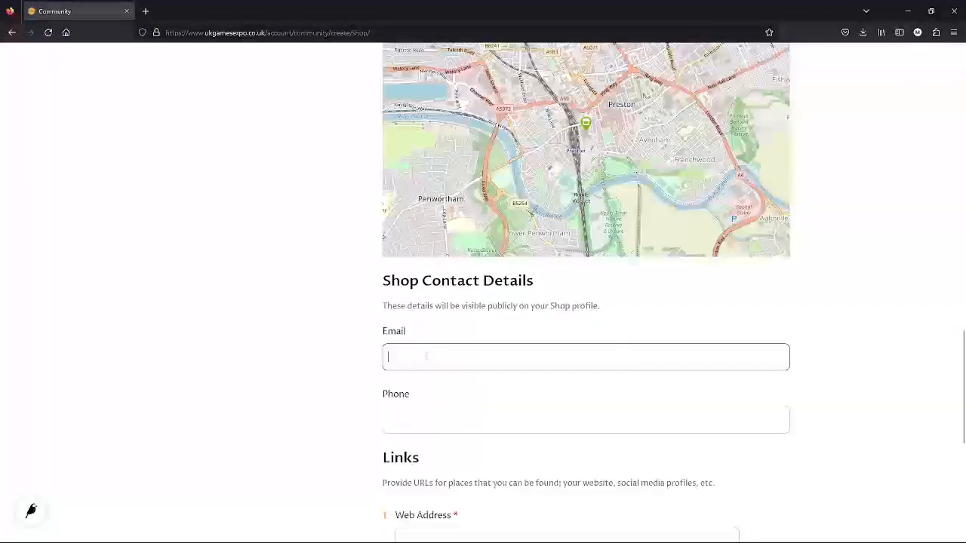
scroll(416, 334, "down", 2)
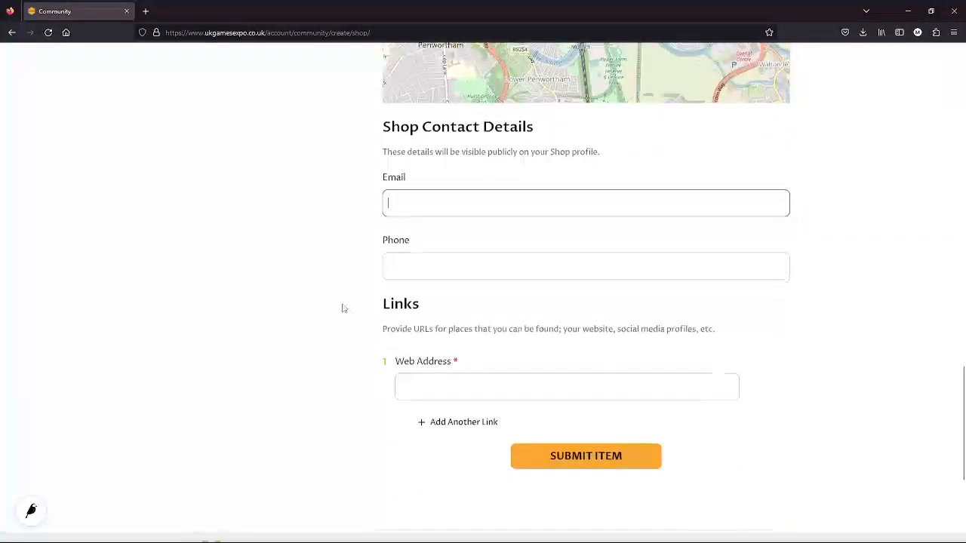
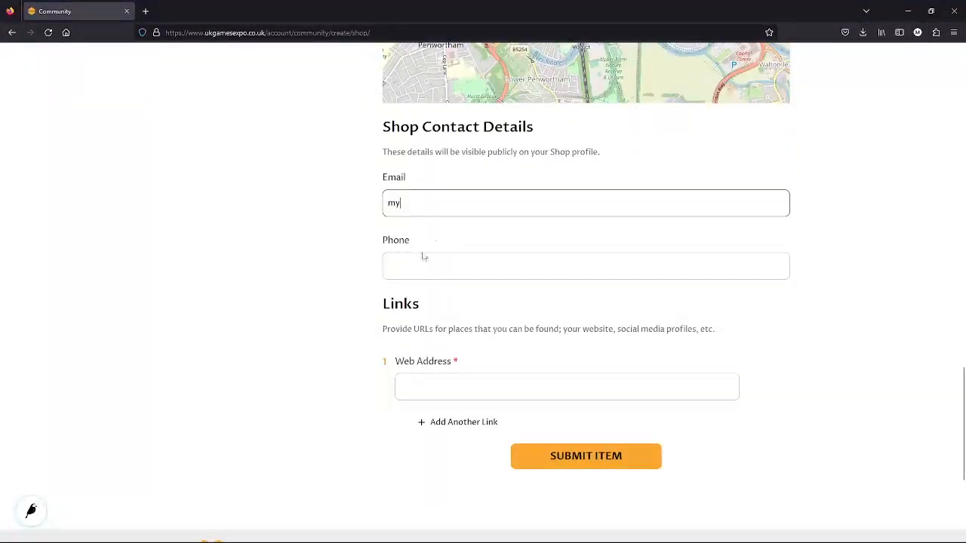
left_click(417, 270)
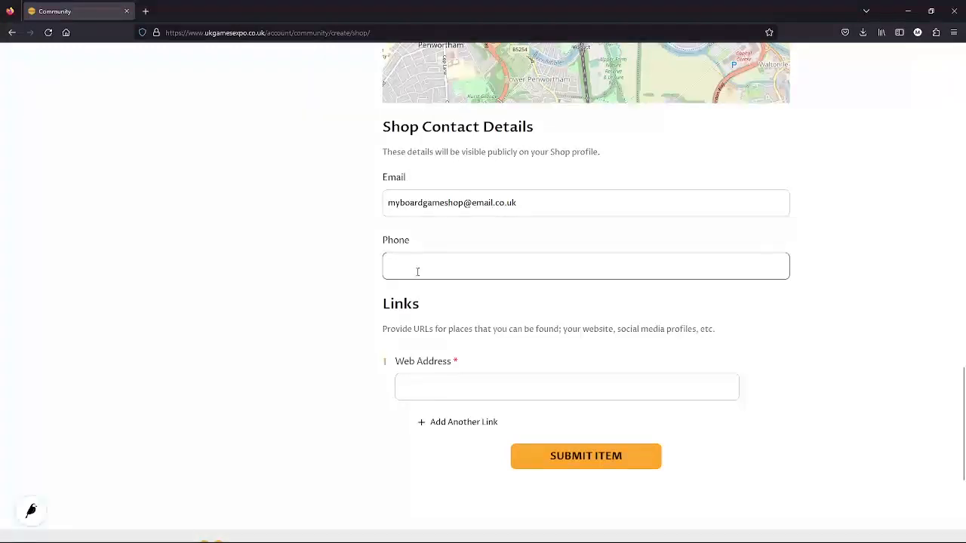
type("01772 000 000")
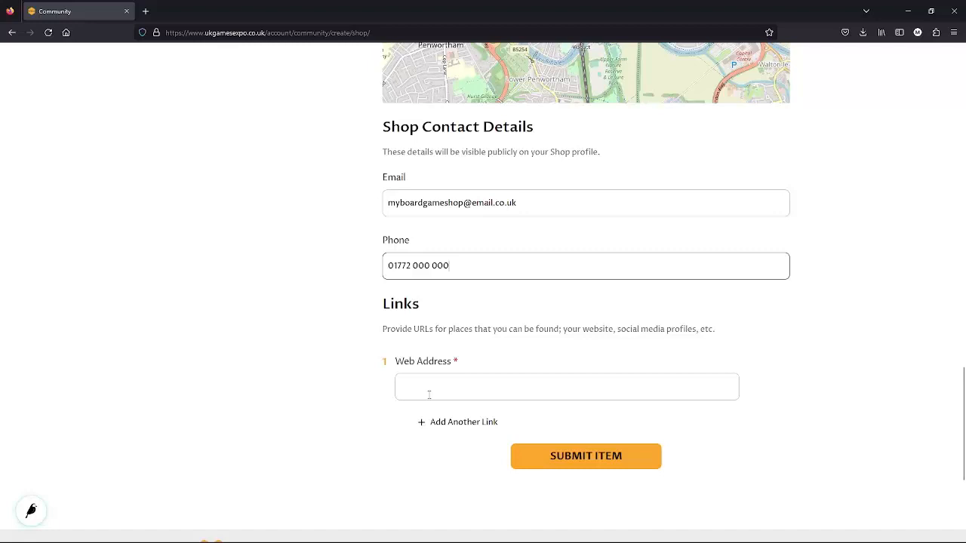
left_click(433, 385)
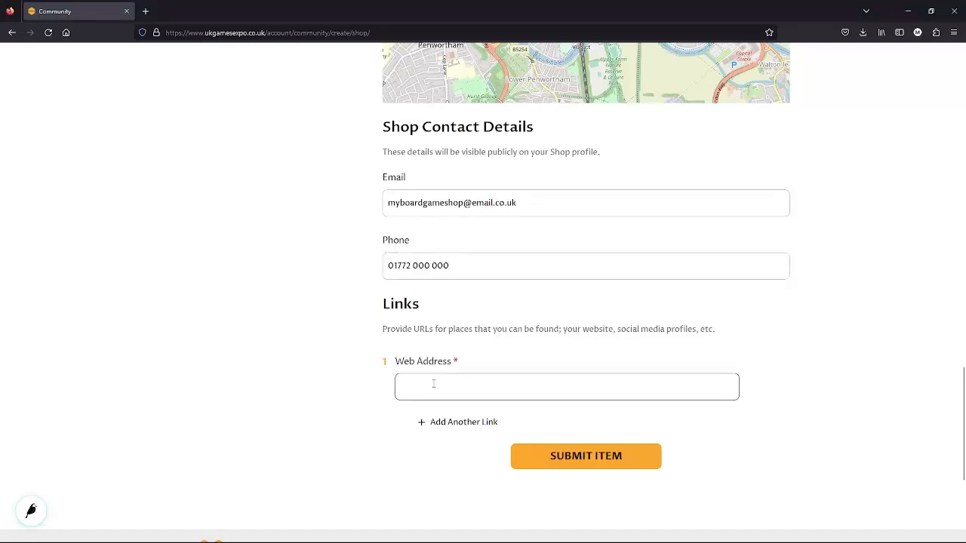
type("www.myboardgameshop.co.uk")
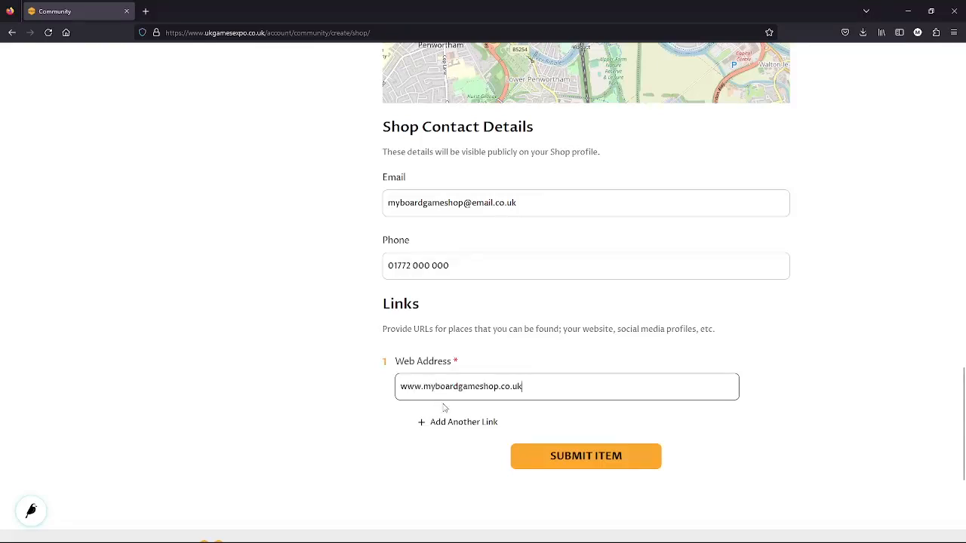
left_click(435, 424)
left_click(426, 455)
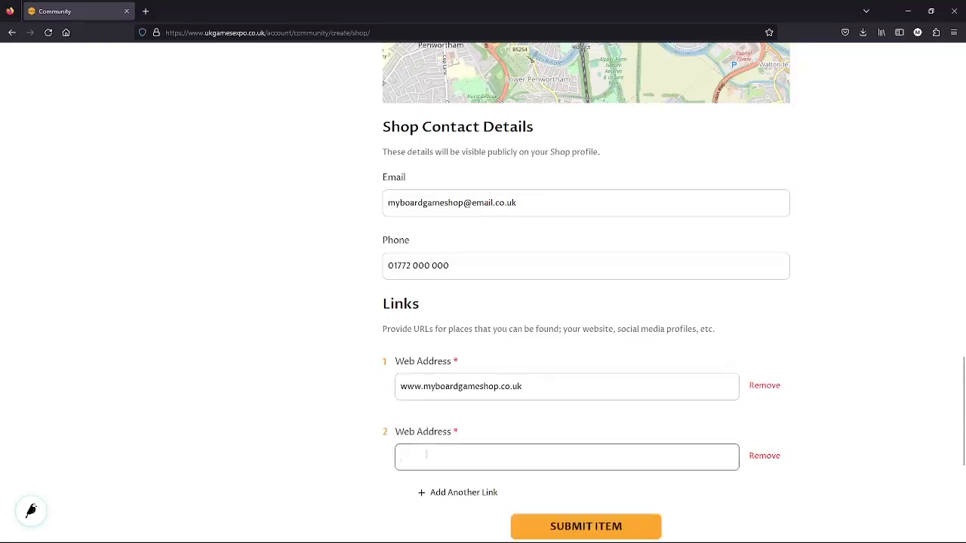
type("www.facebook.com/myboardgameshoppage")
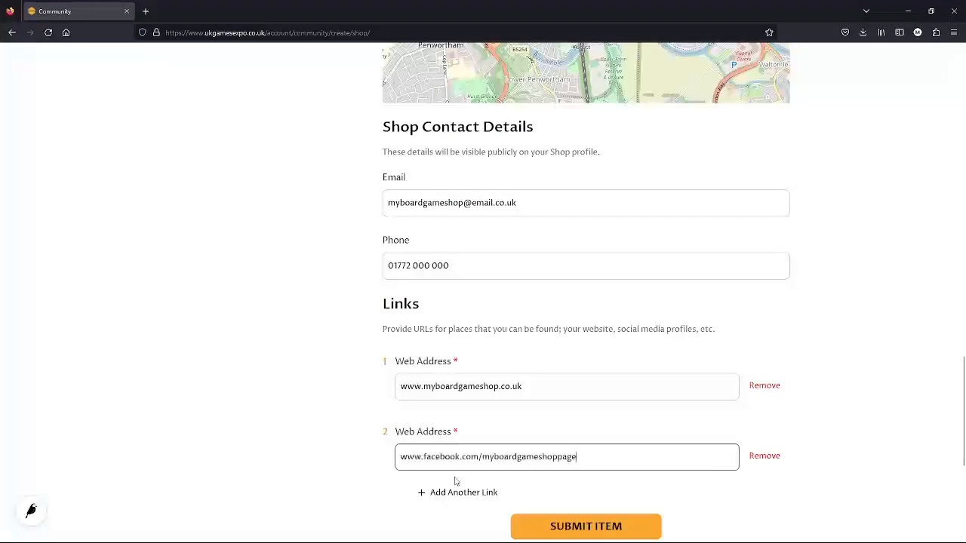
scroll(321, 440, "down", 2)
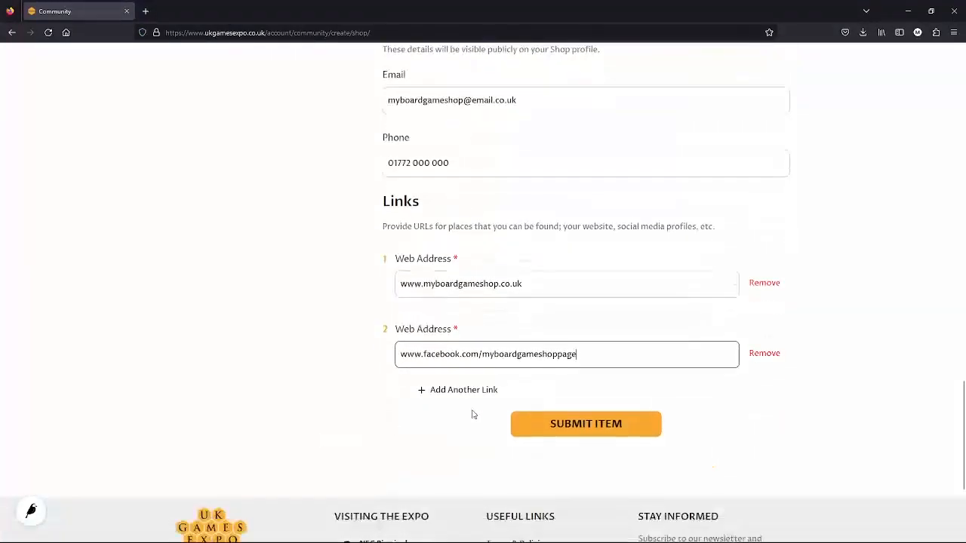
left_click(477, 390)
left_click(438, 424)
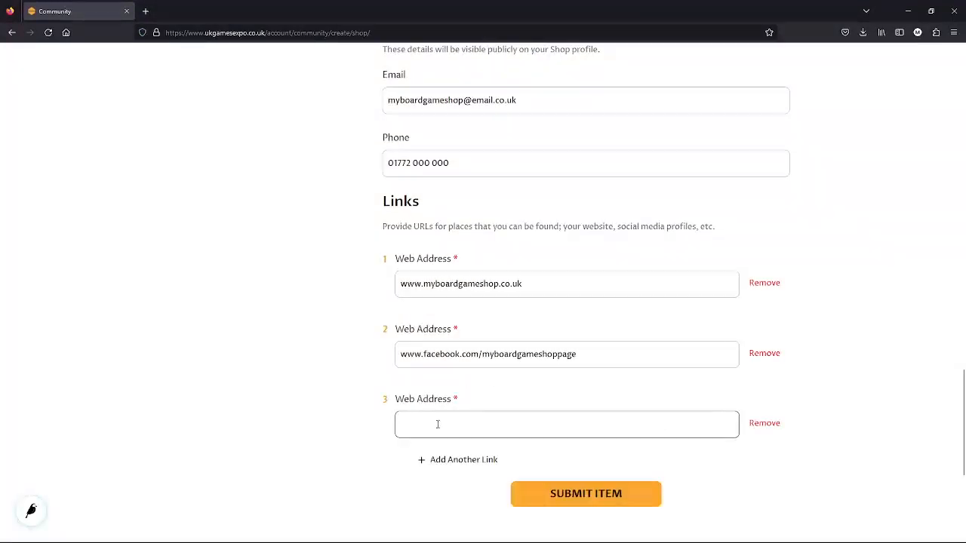
type("www.youtube.com/u/myboardgameshopUK")
left_click(487, 448)
left_click(297, 443)
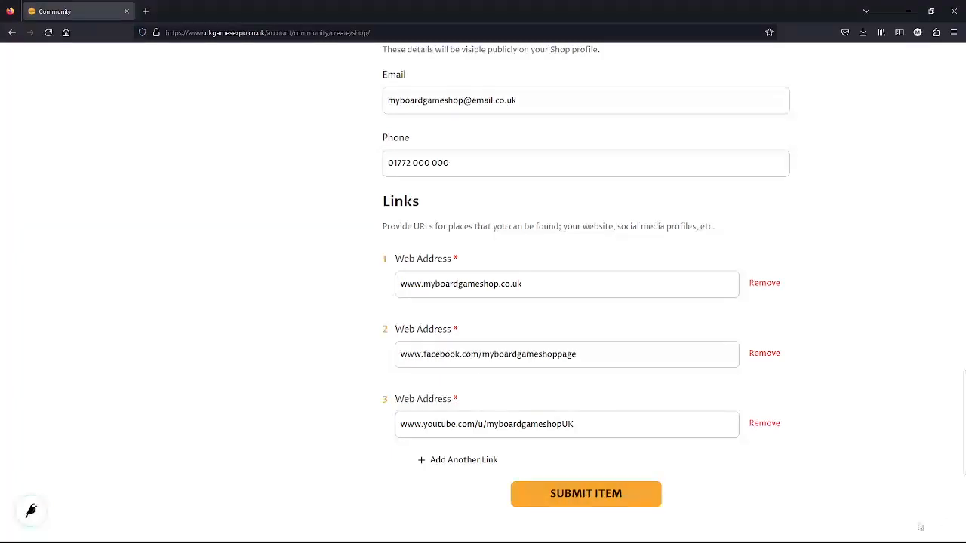
Scroll through the filled shop form to review it, then submit it with Submit Item
scroll(853, 485, "up", 3)
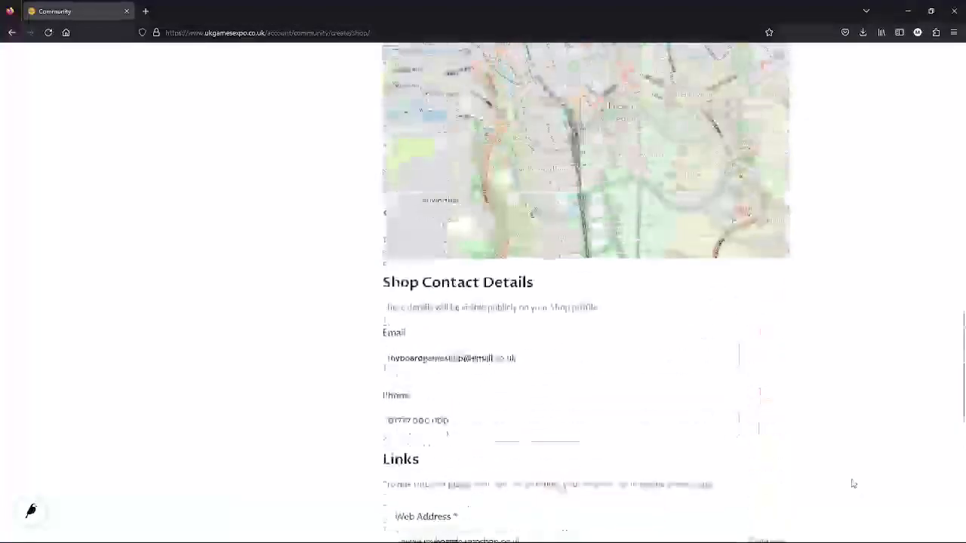
scroll(854, 484, "up", 9)
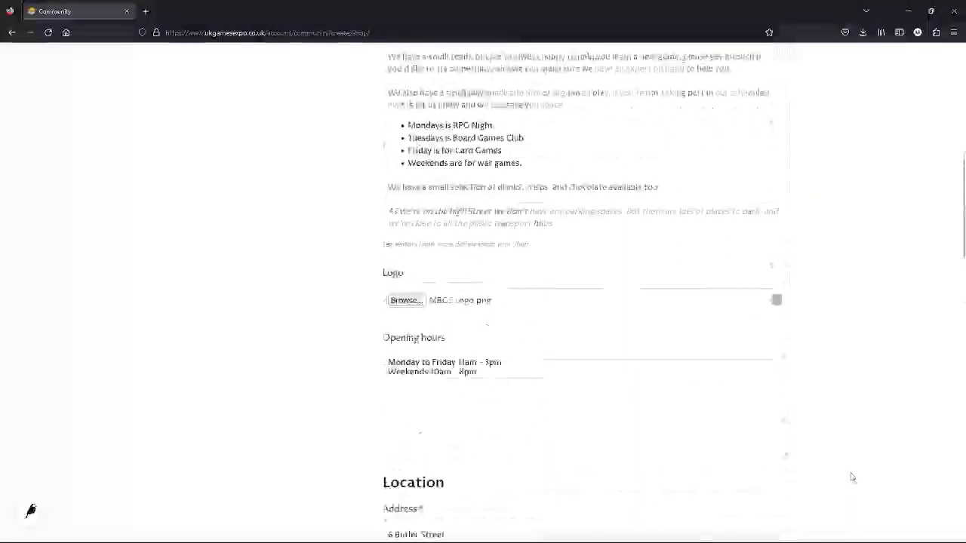
scroll(853, 476, "up", 4)
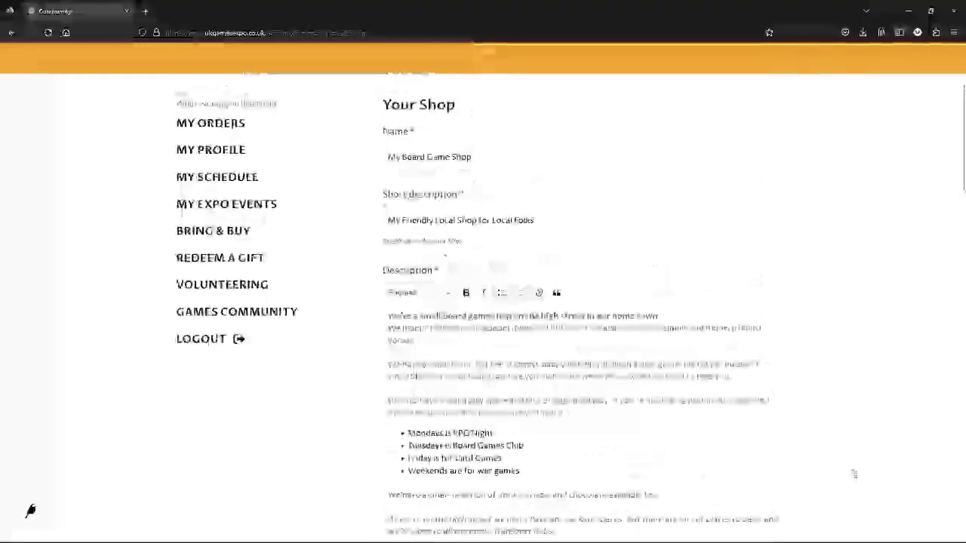
scroll(884, 252, "down", 2)
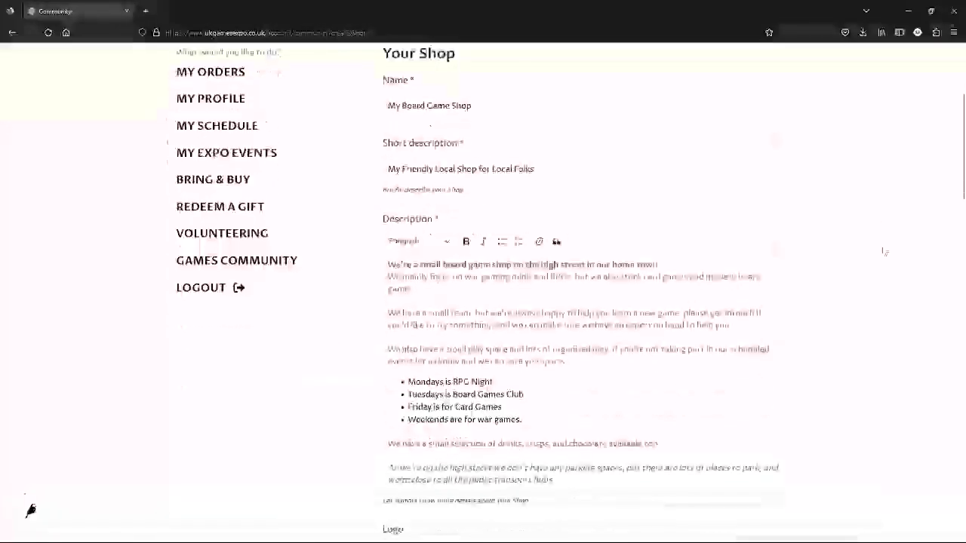
scroll(882, 257, "down", 3)
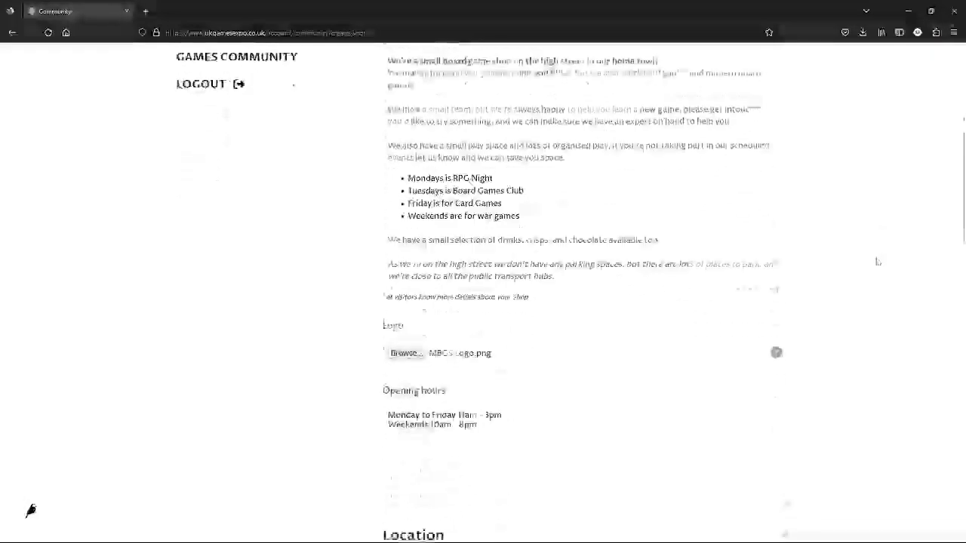
scroll(878, 262, "down", 6)
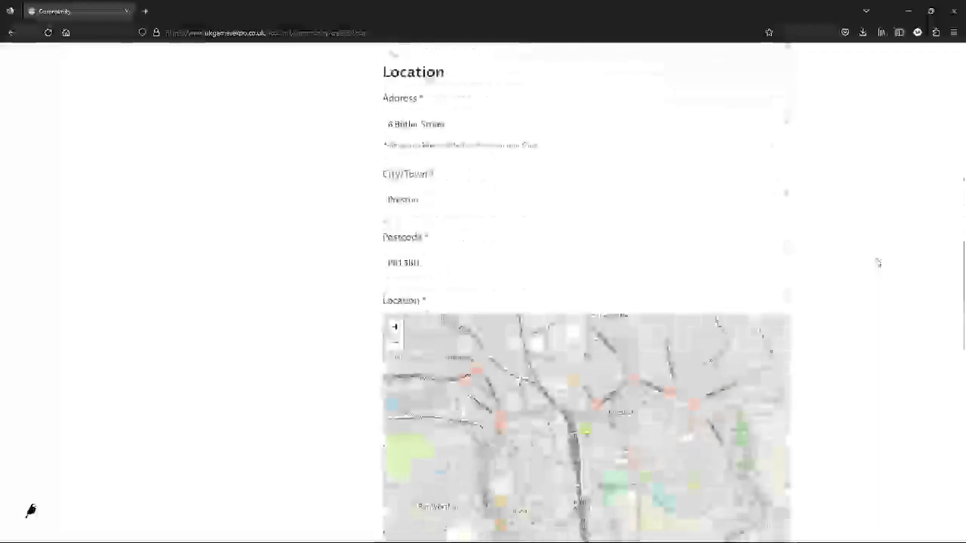
scroll(878, 262, "down", 7)
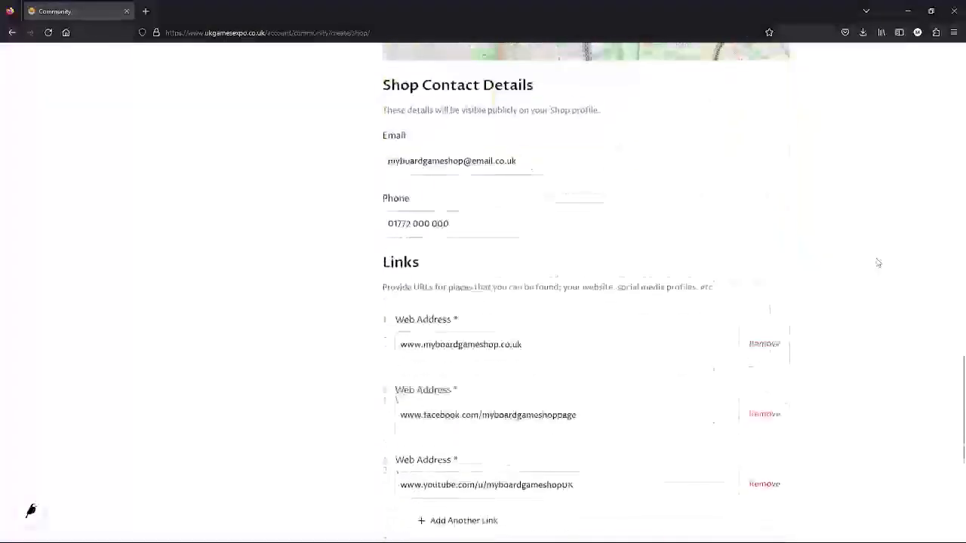
scroll(878, 262, "down", 2)
left_click(595, 397)
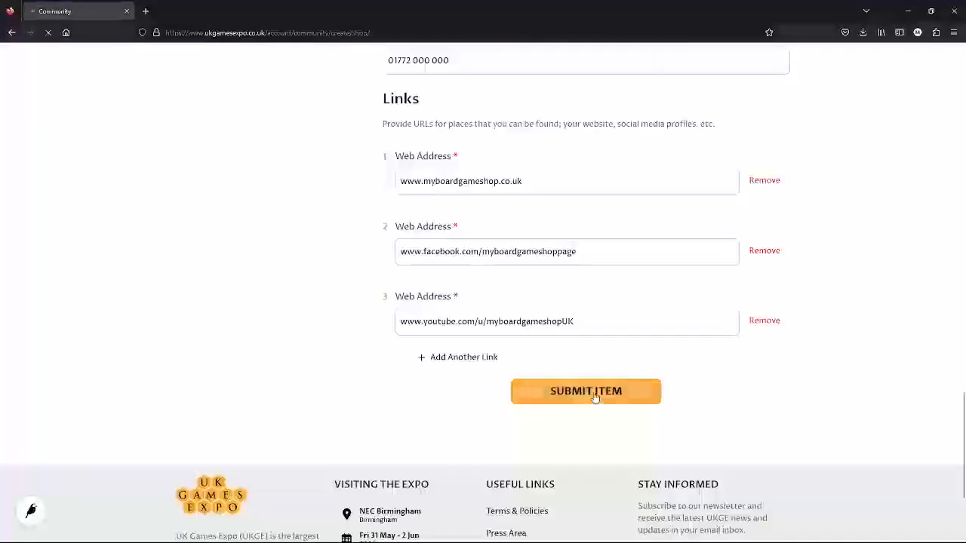